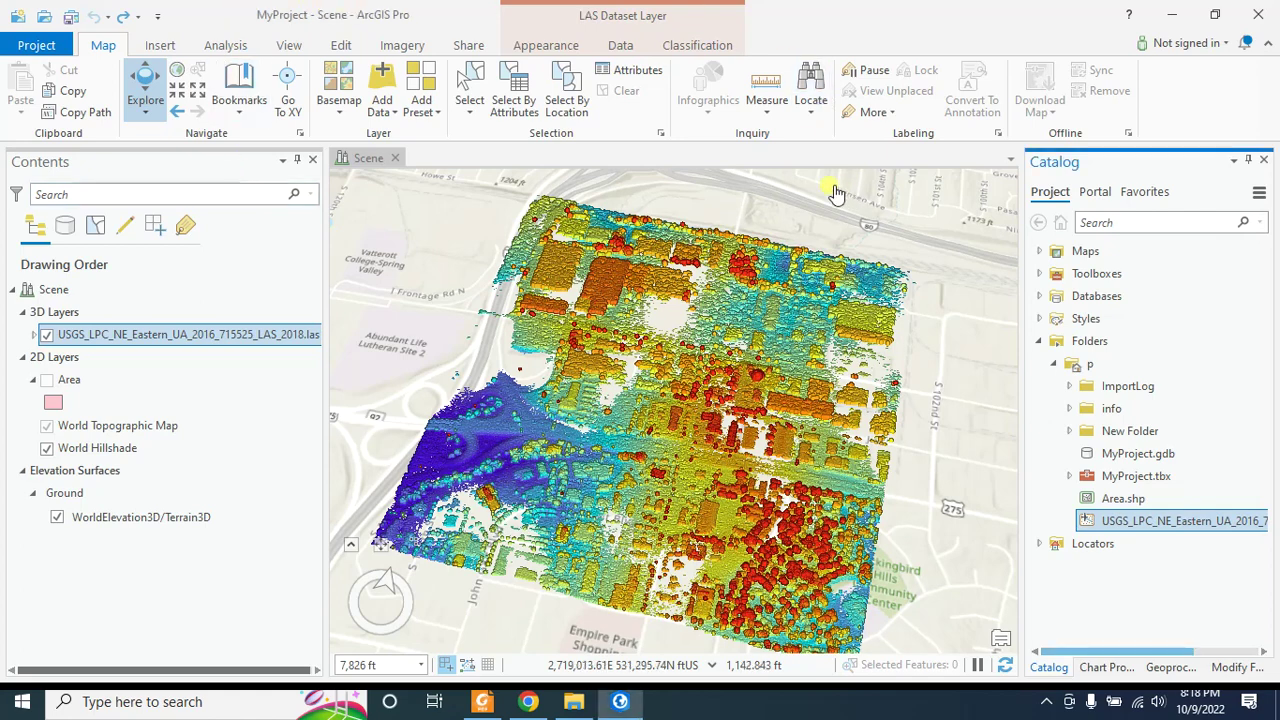
# Replace the old Table to table search with 'extract' in Geoprocessing and open Extract LAS.
pyautogui.click(1171, 668)
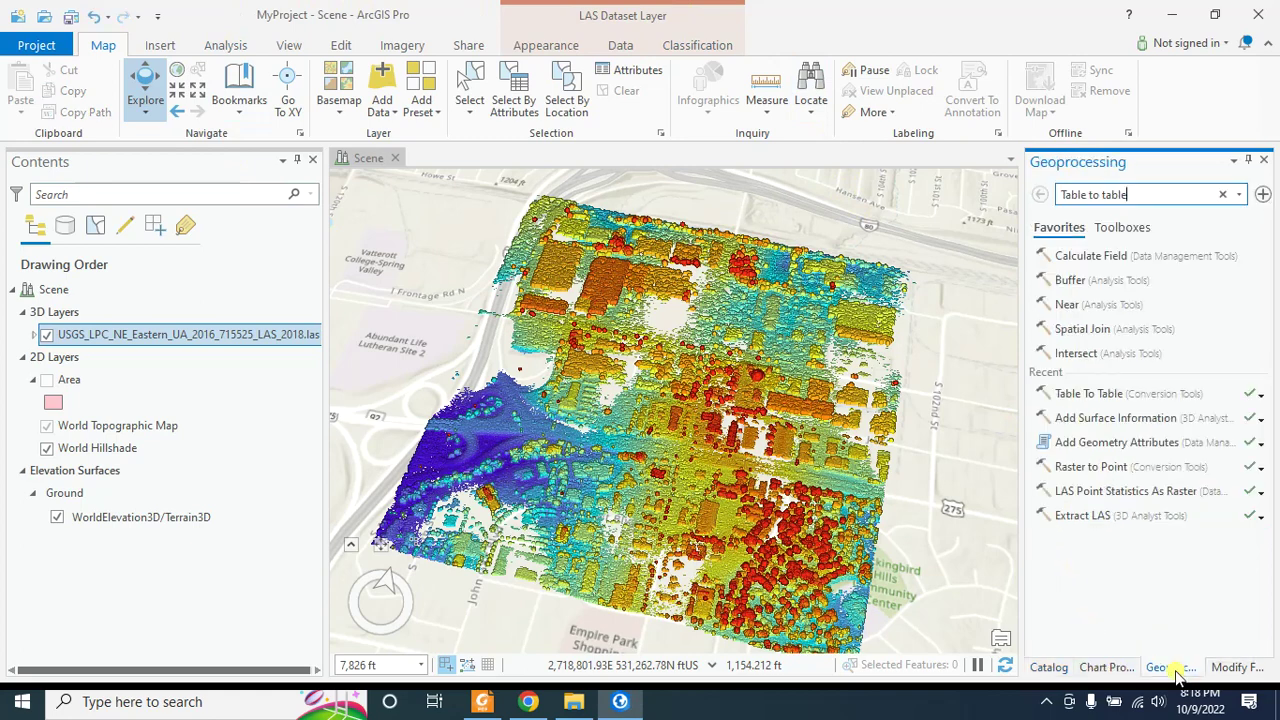
pyautogui.moveTo(1130, 193); pyautogui.dragTo(978, 194)
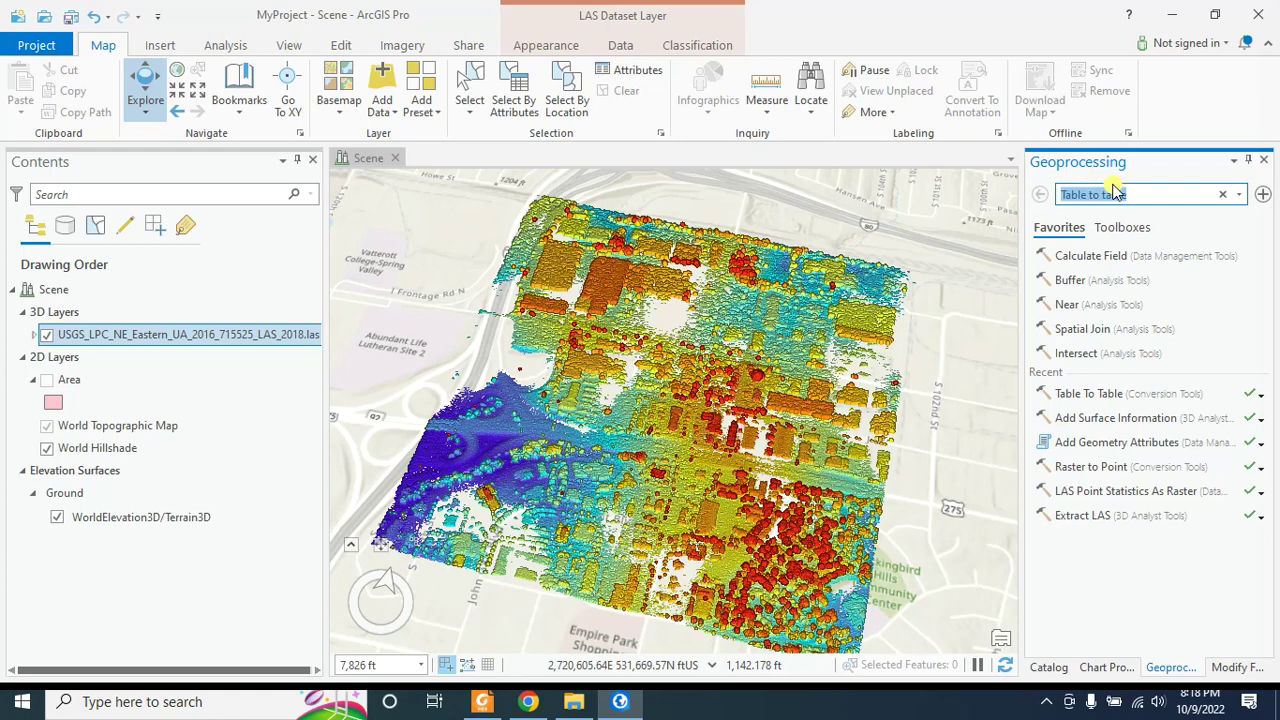
pyautogui.press('BackSpace')
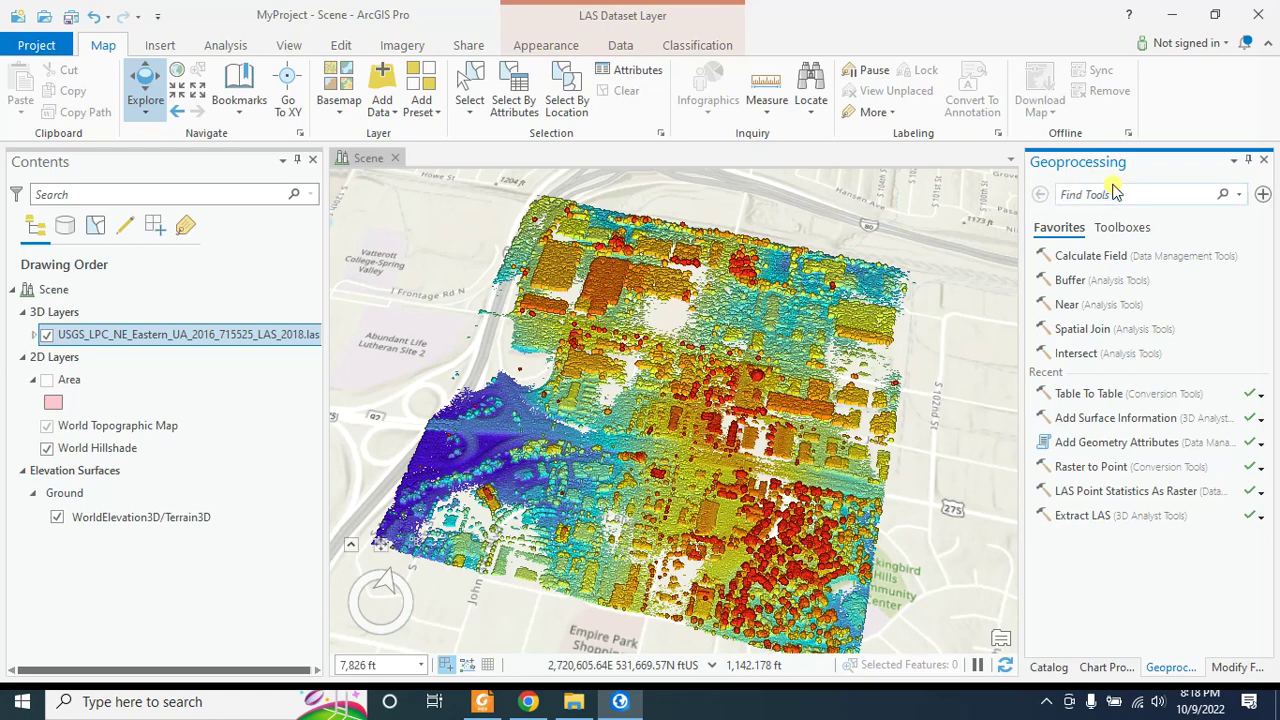
pyautogui.write('extract')
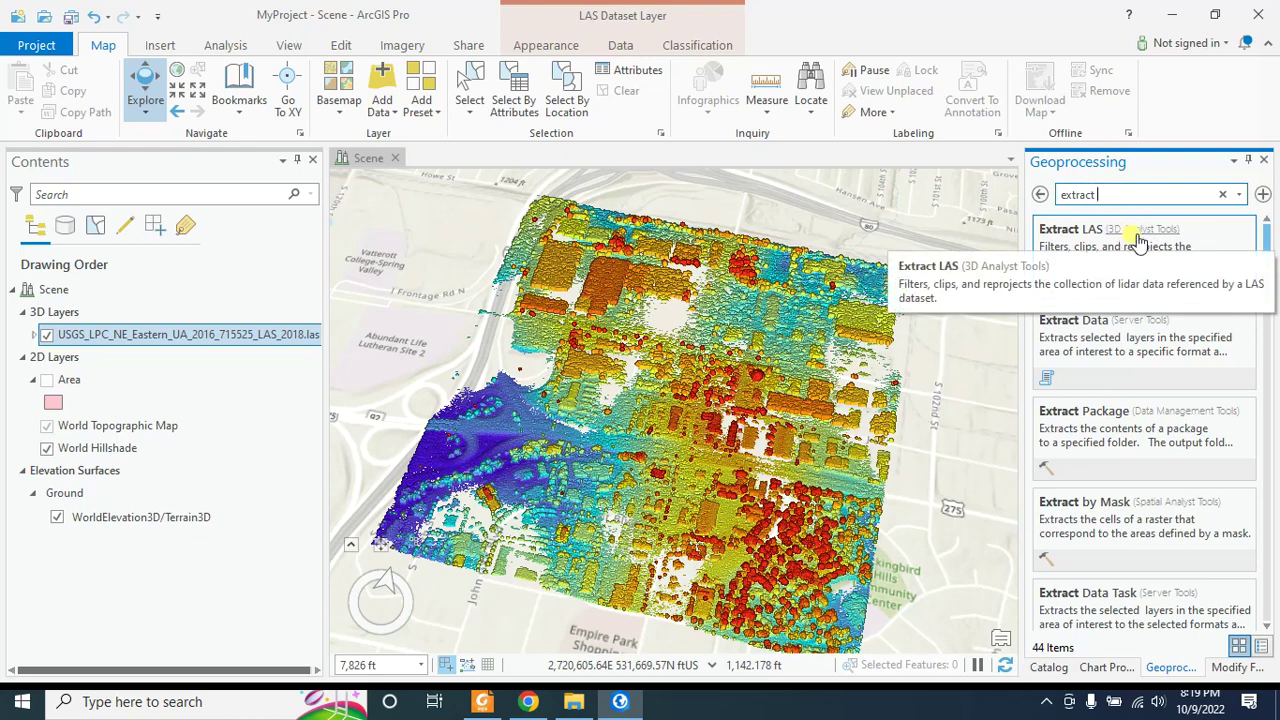
pyautogui.click(1088, 245)
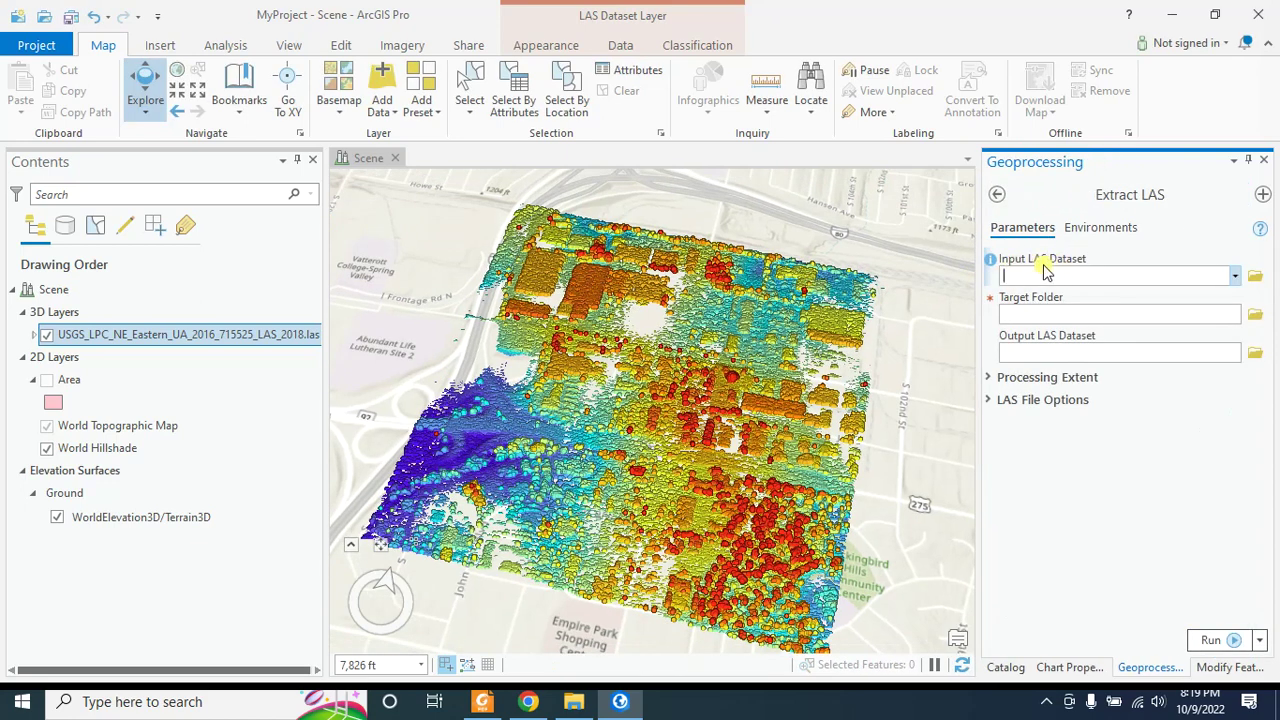
# Set the input to the USGS 2018 .las point cloud and the target folder to p.
pyautogui.click(1235, 277)
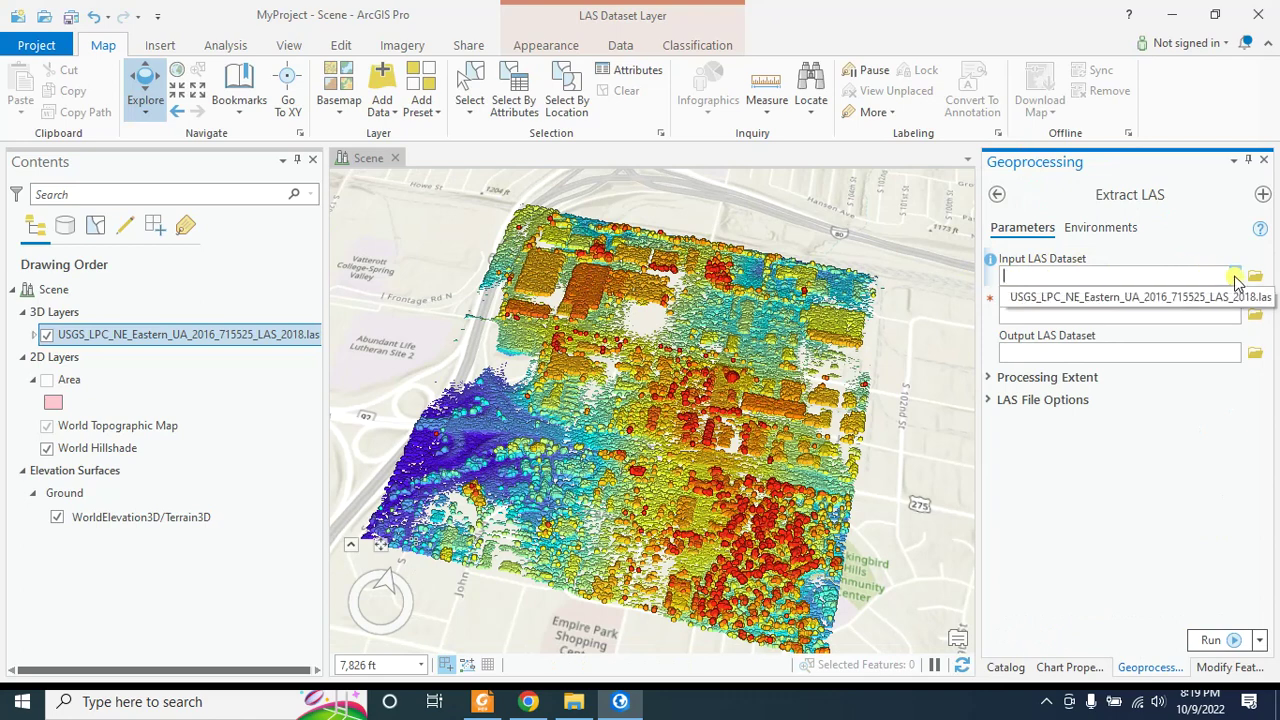
pyautogui.click(1130, 297)
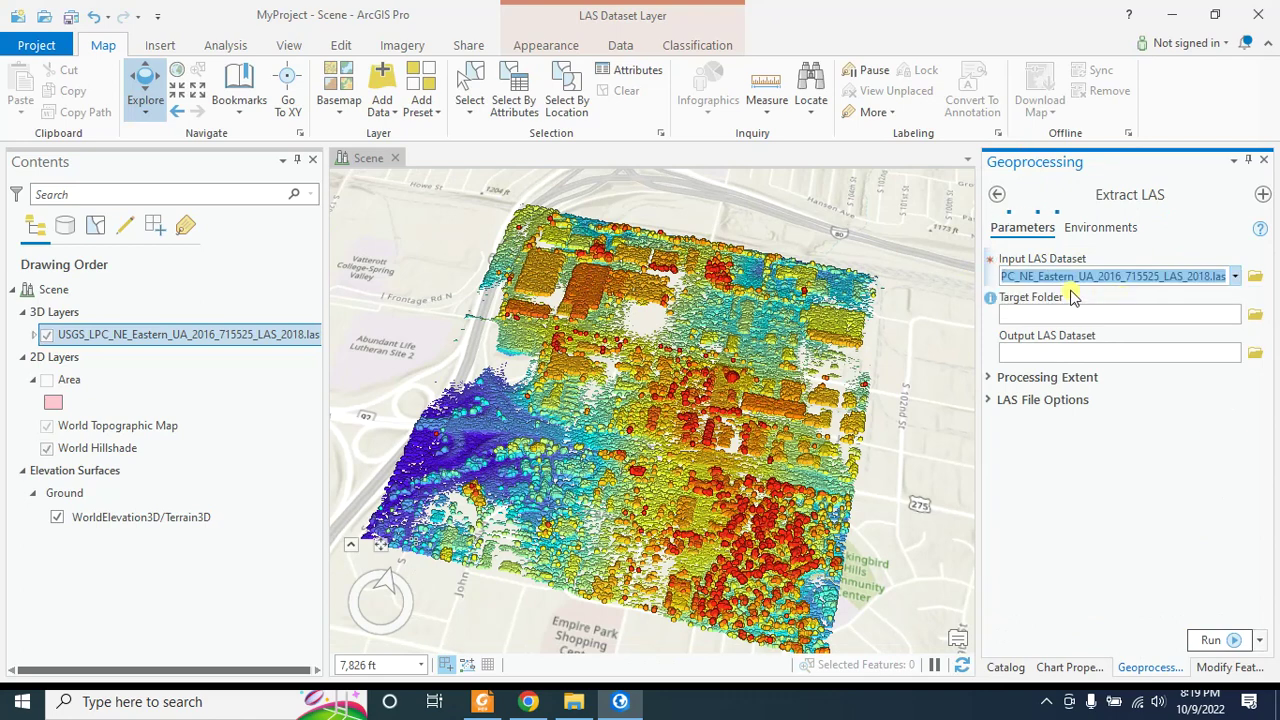
pyautogui.click(68, 338)
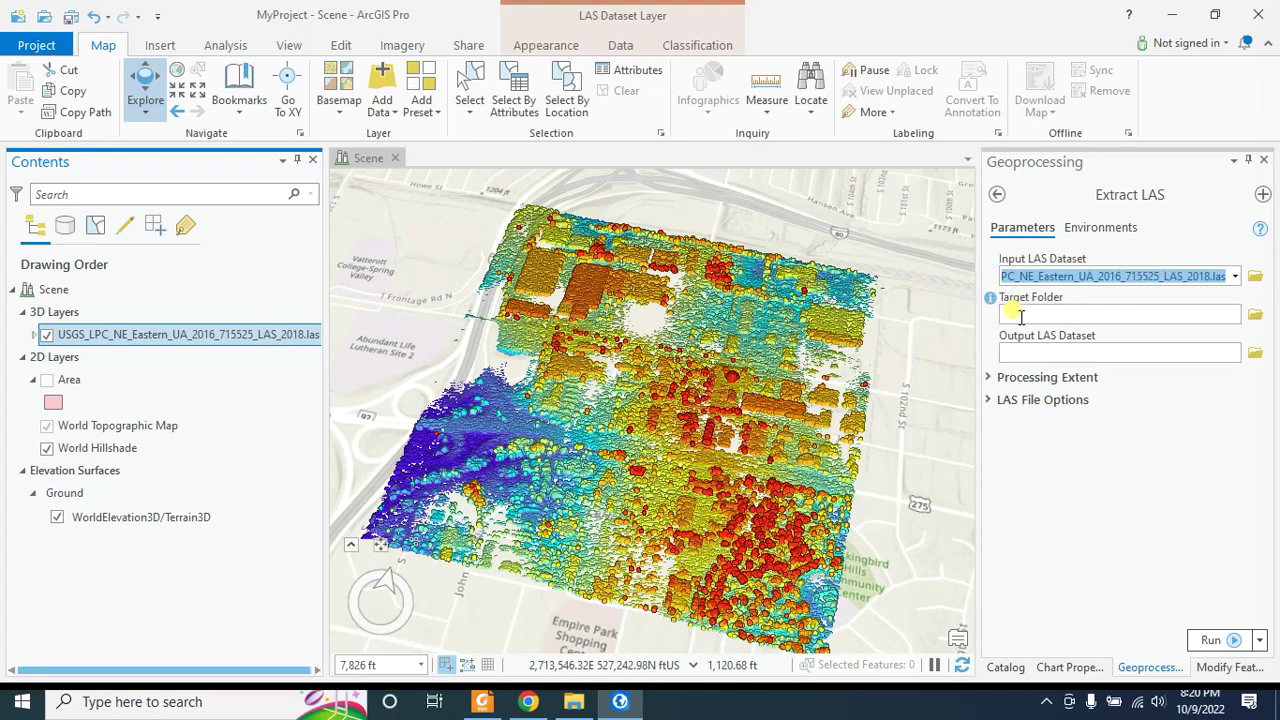
pyautogui.click(1255, 314)
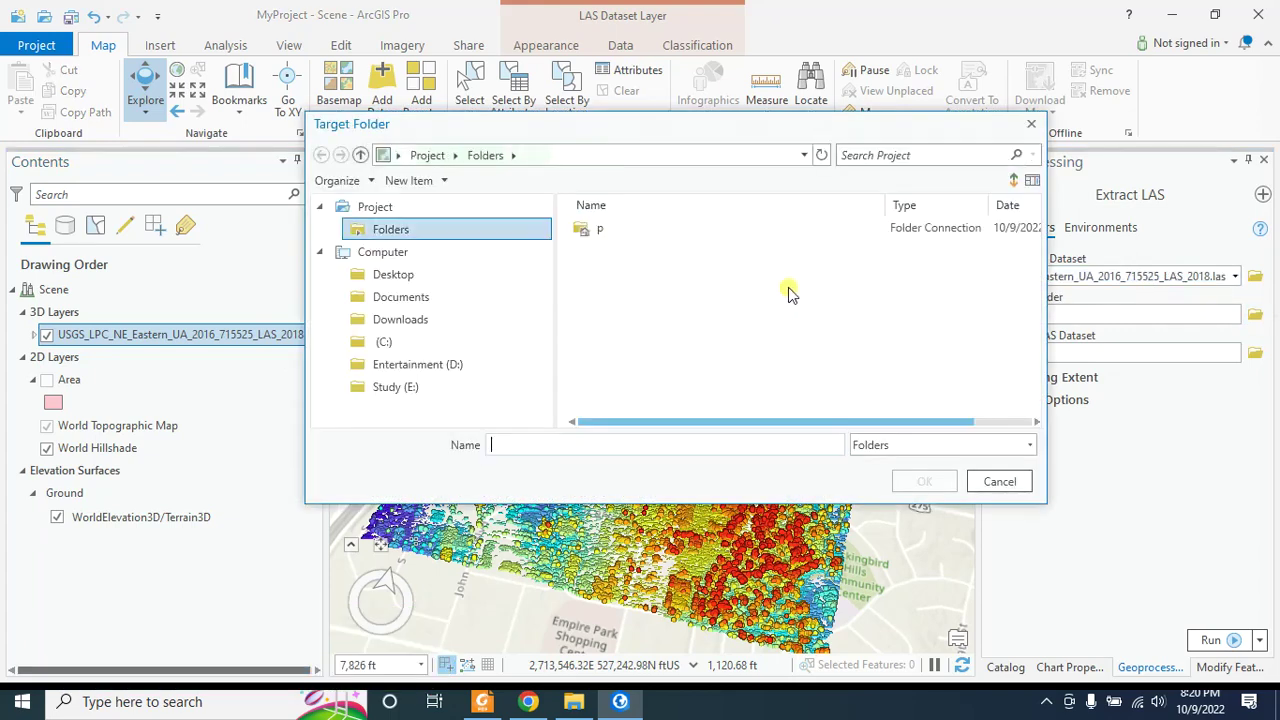
pyautogui.click(585, 229)
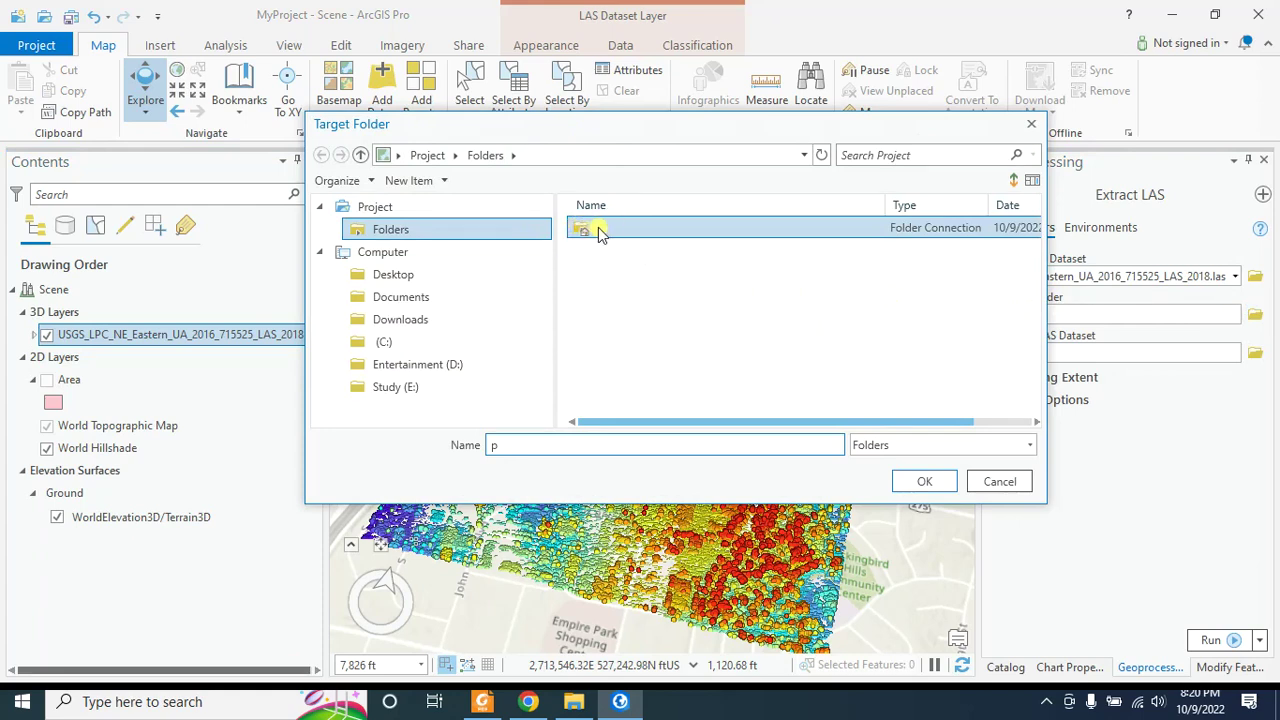
pyautogui.click(925, 483)
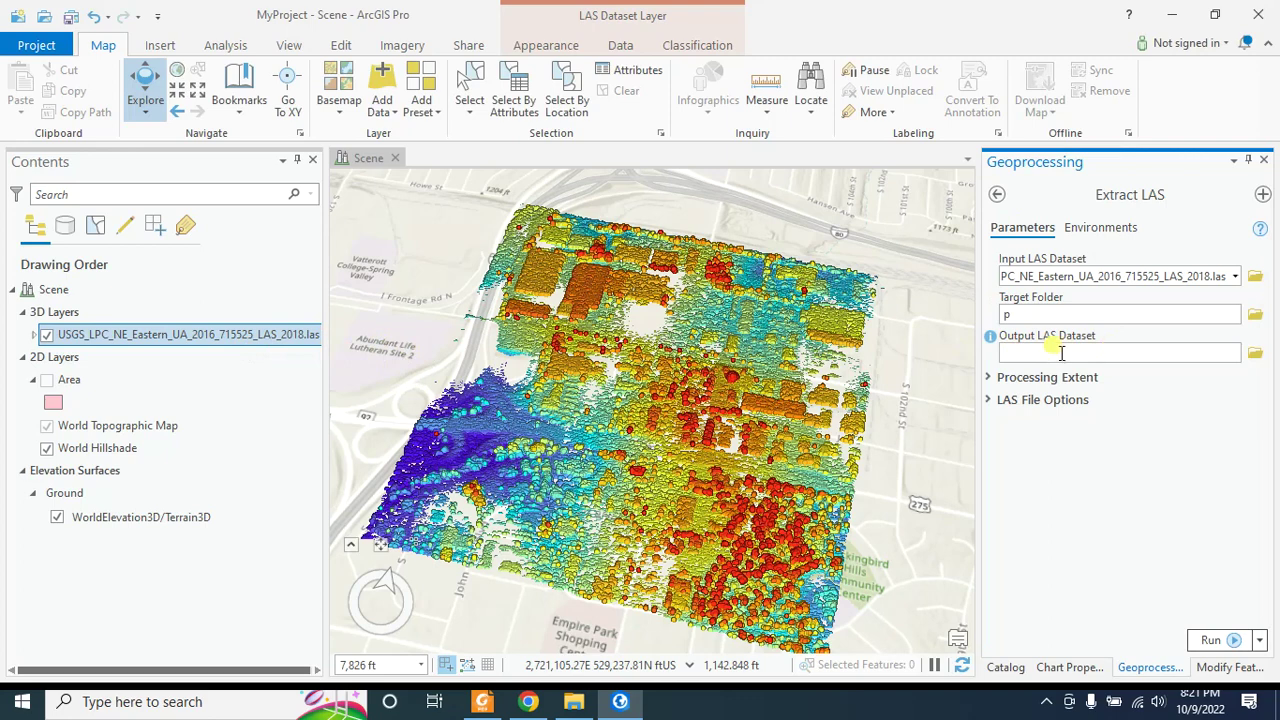
pyautogui.moveTo(318, 336); pyautogui.dragTo(978, 341)
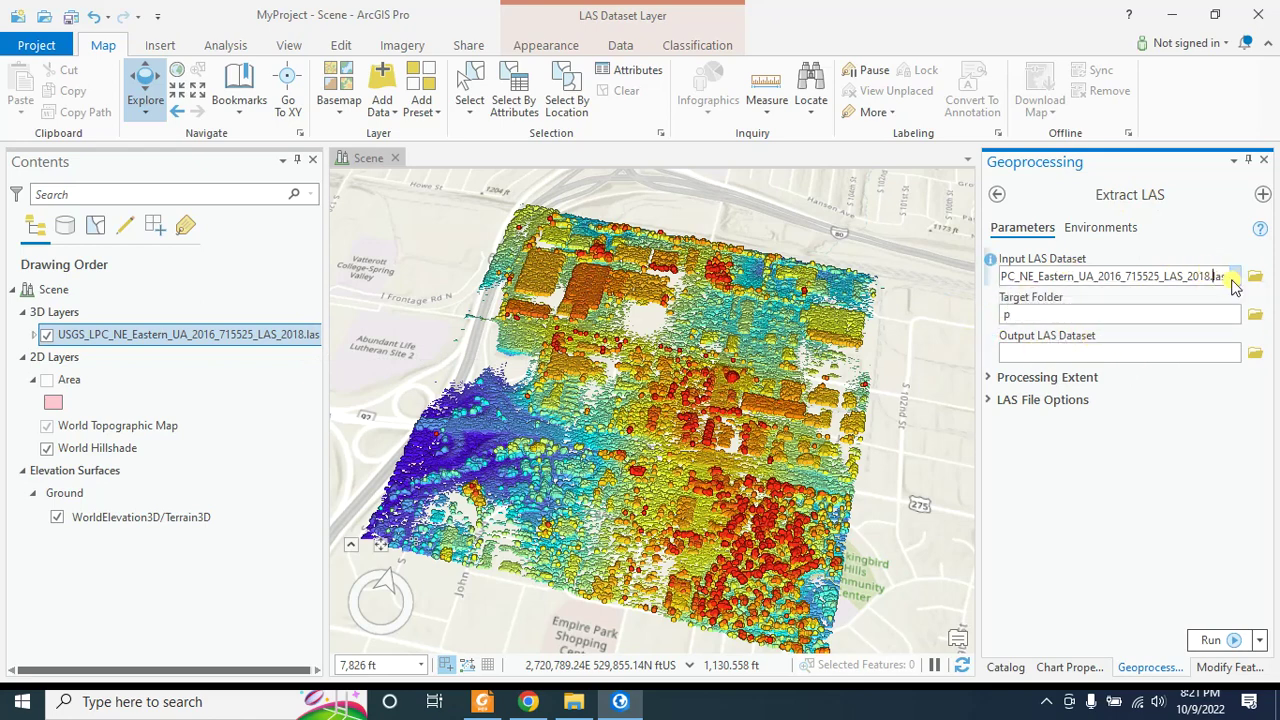
# Locate the pink Area polygon in the scene and make Area the extraction boundary.
pyautogui.click(990, 380)
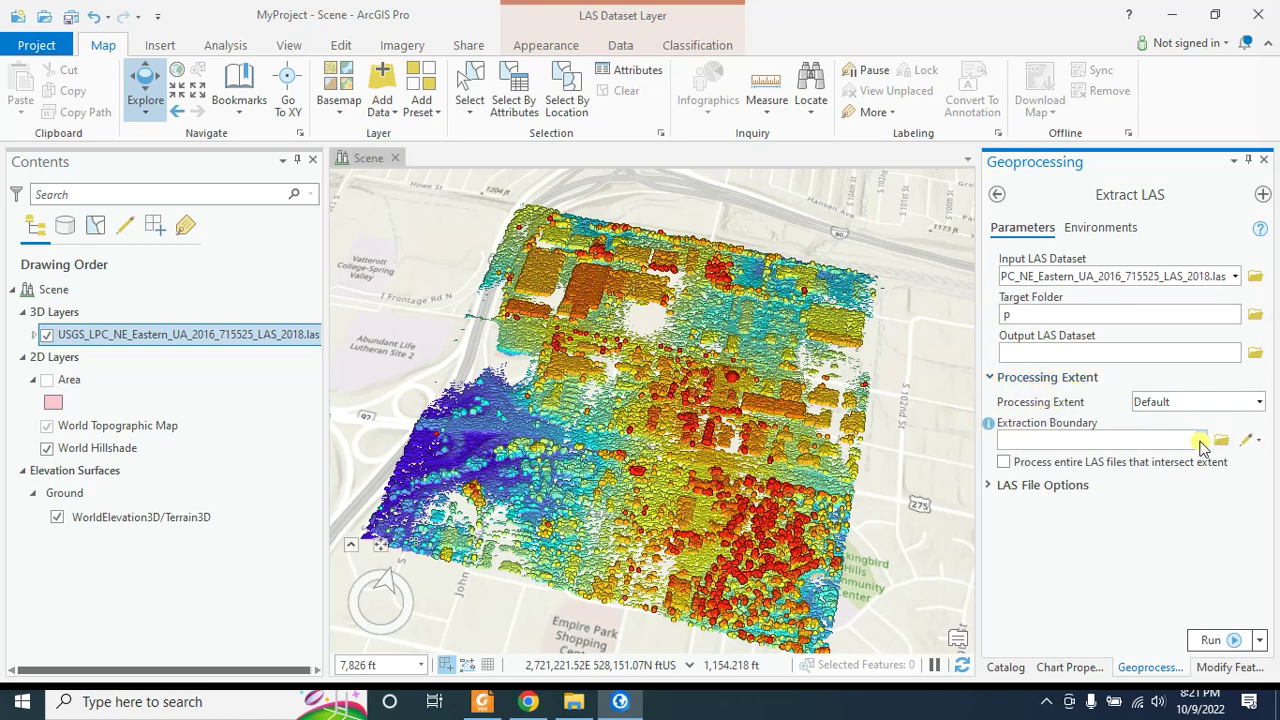
pyautogui.click(51, 382)
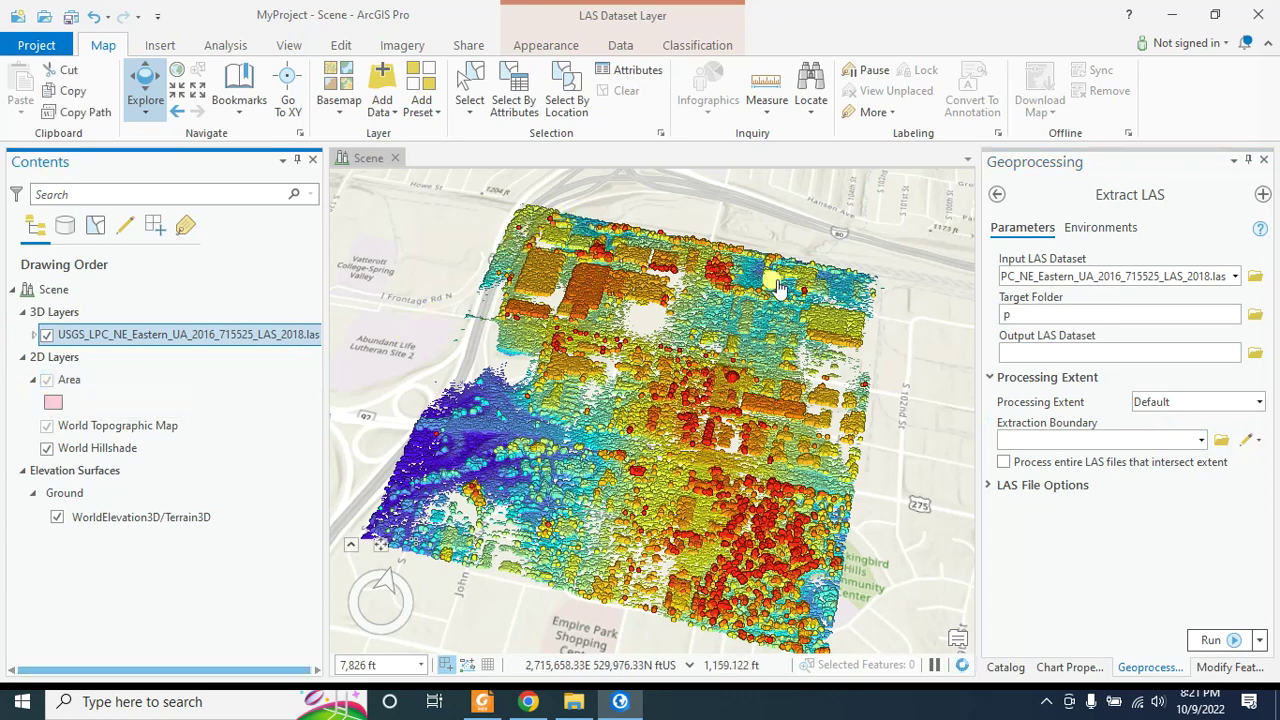
pyautogui.click(69, 380)
pyautogui.click(47, 334)
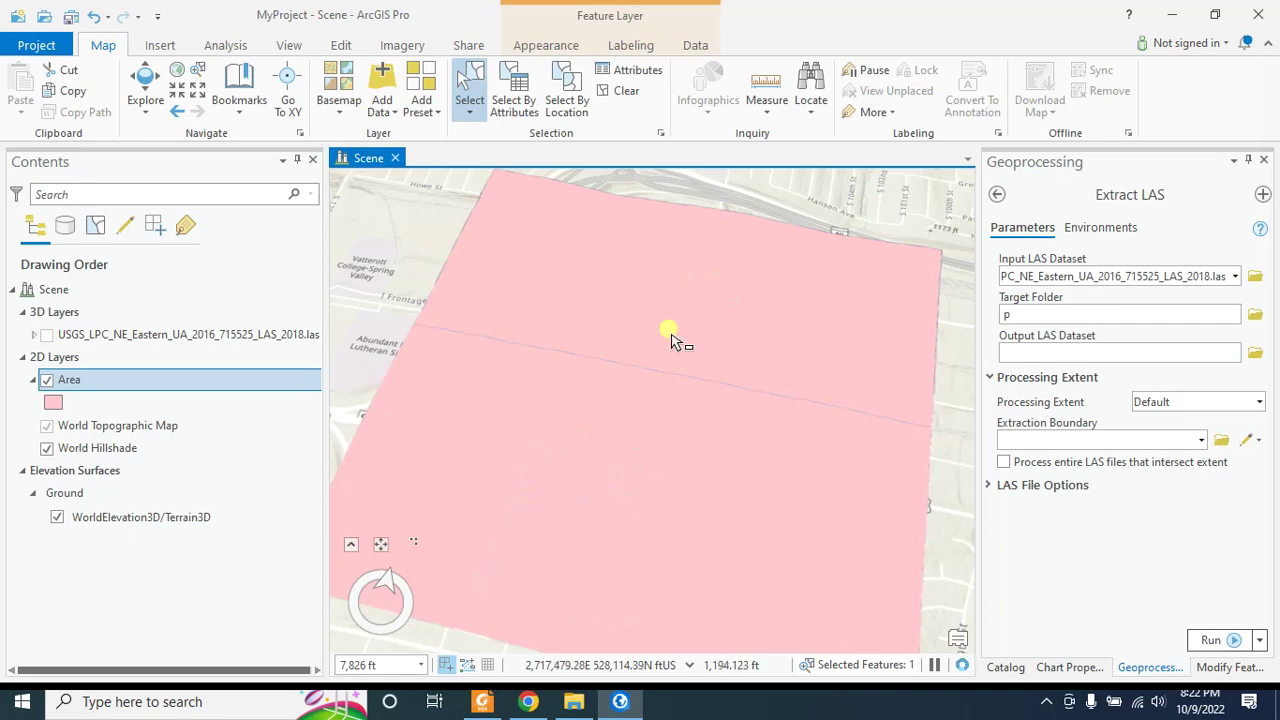
pyautogui.scroll(-4, 690, 333)
pyautogui.click(46, 334)
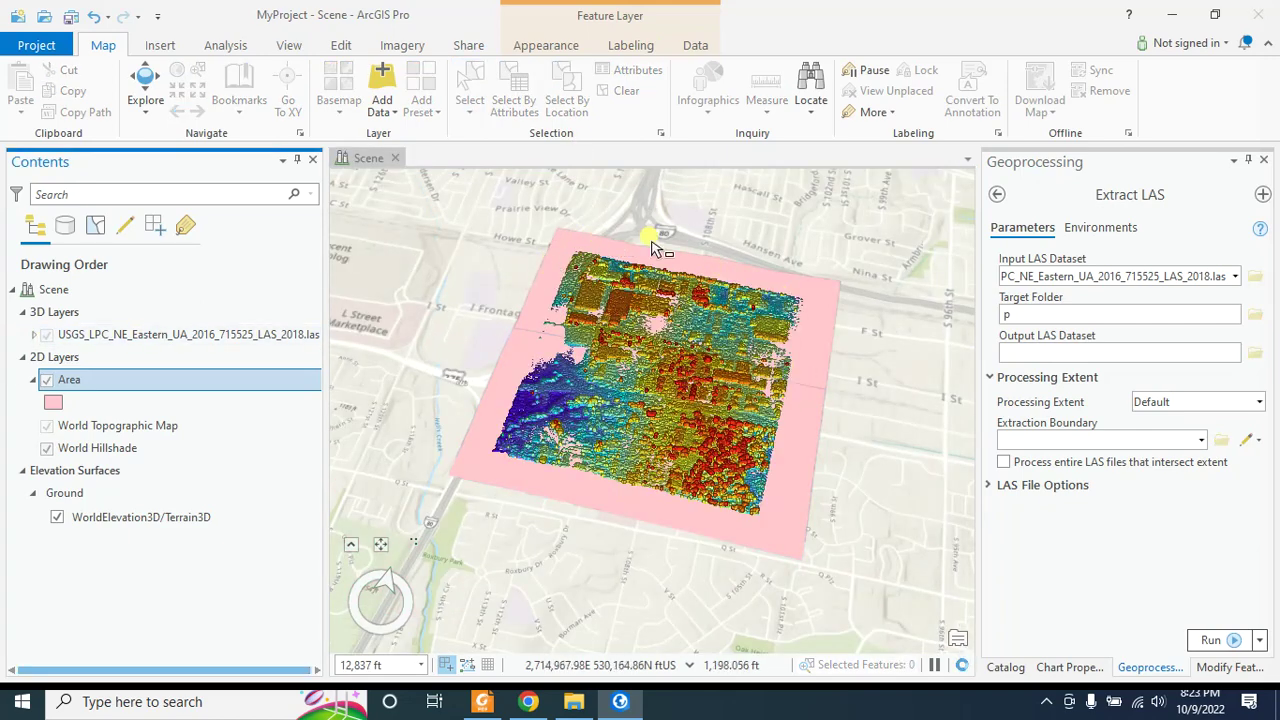
pyautogui.click(808, 345)
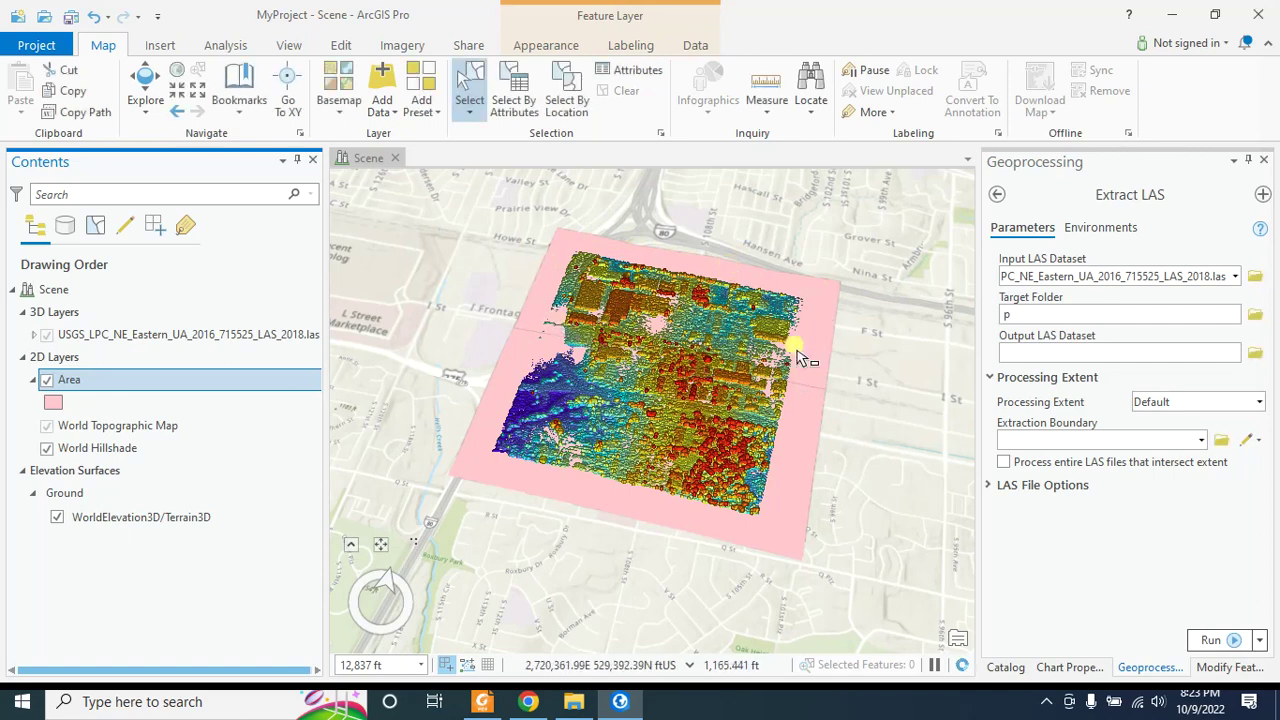
pyautogui.click(826, 293)
pyautogui.click(826, 293)
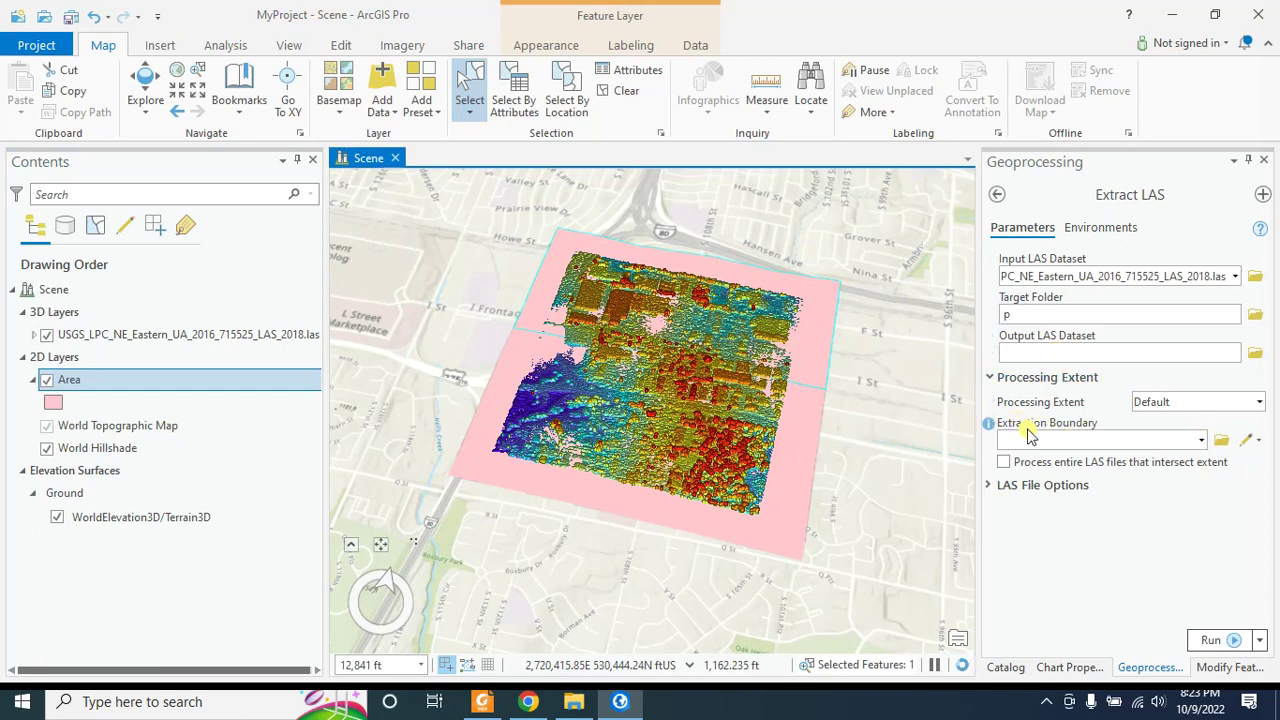
pyautogui.click(1138, 440)
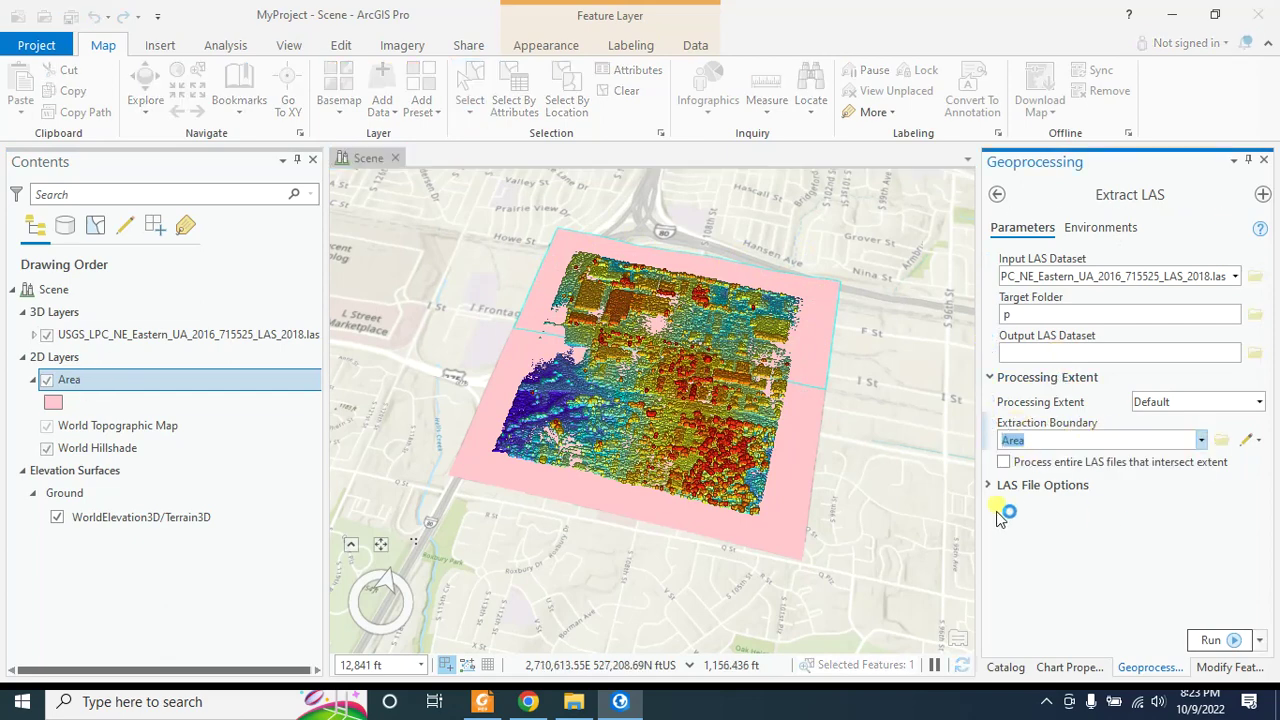
# Give the output LAS file the suffix _part1 and run the extraction.
pyautogui.click(986, 488)
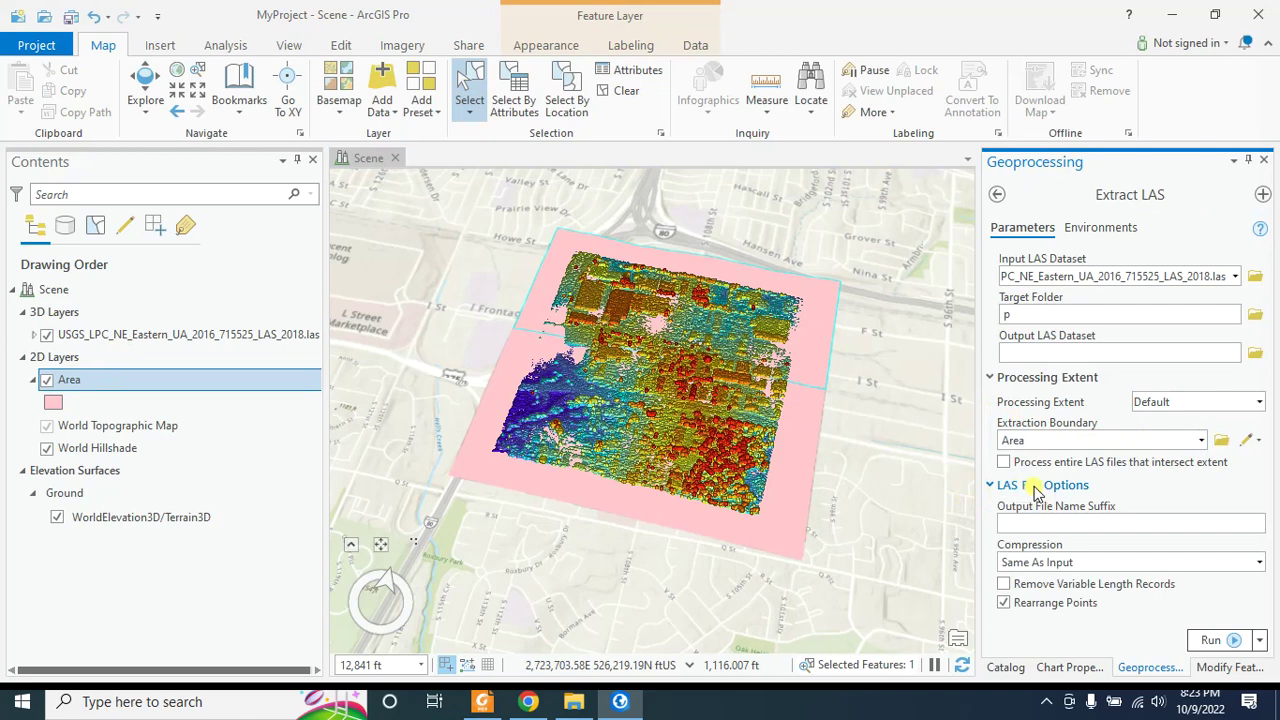
pyautogui.click(1028, 521)
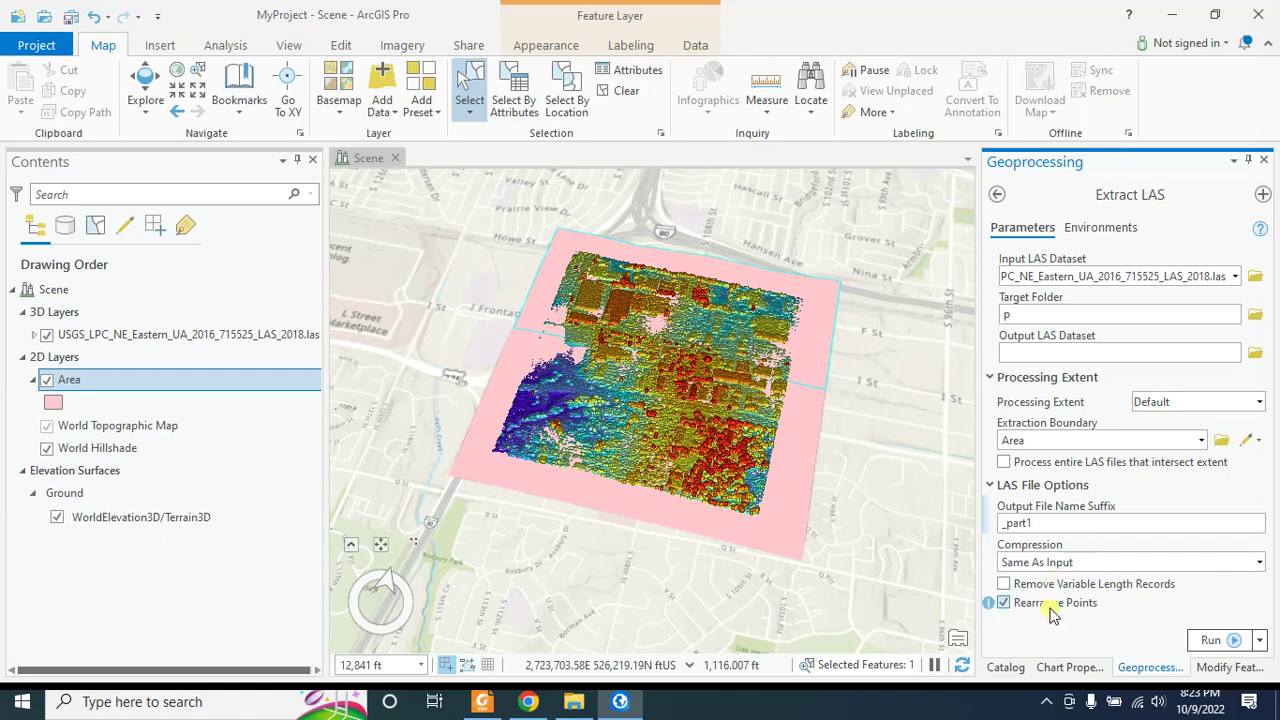
pyautogui.click(1210, 641)
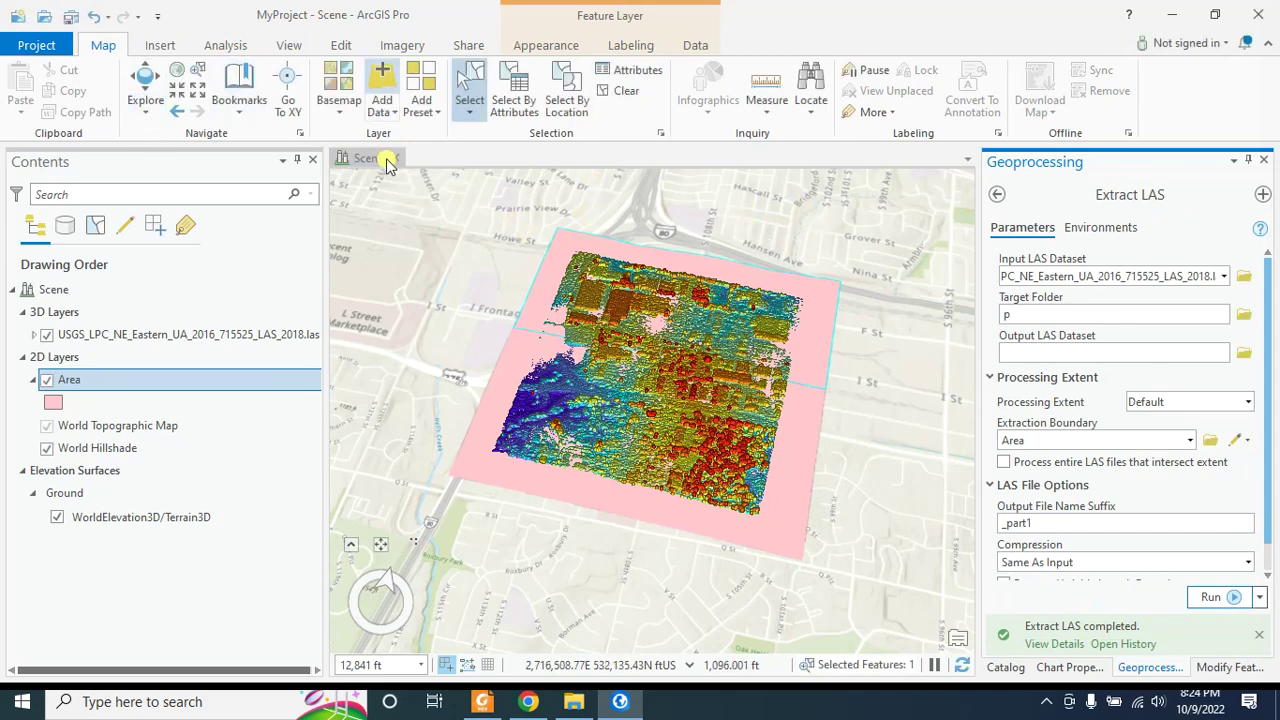
# Refresh folder p and add the new _part1 .las dataset to the scene.
pyautogui.click(386, 115)
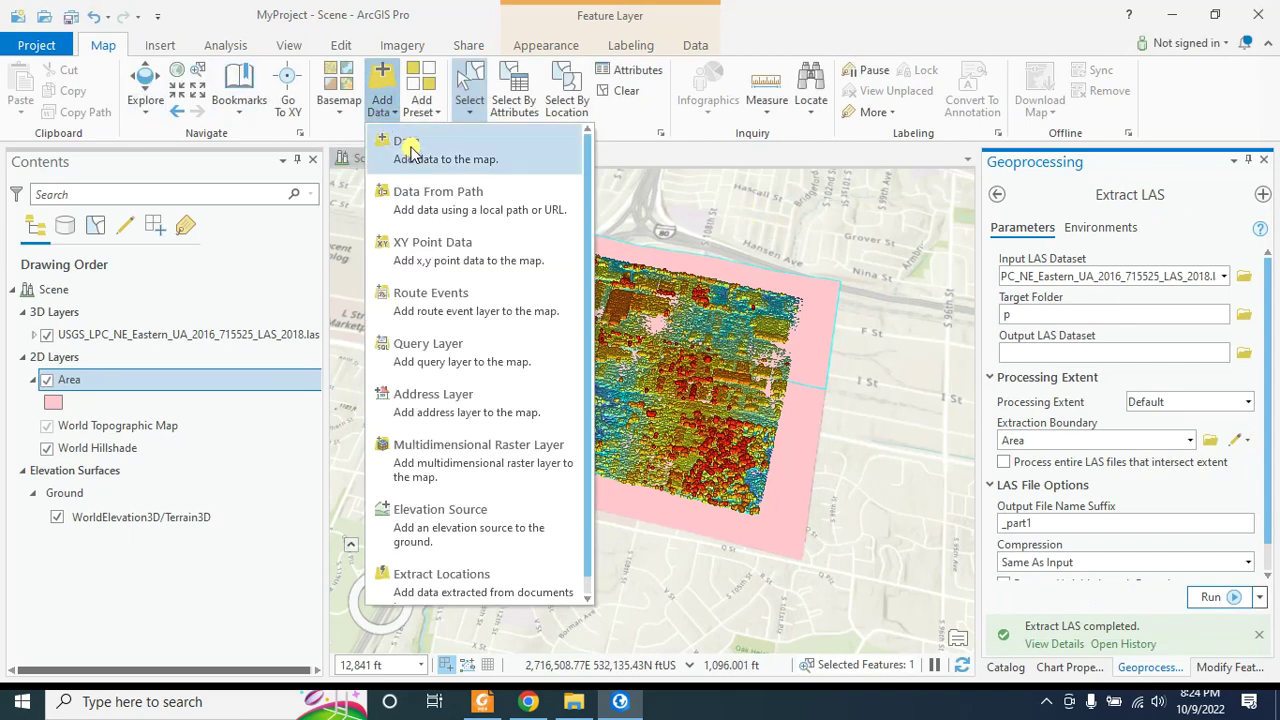
pyautogui.press('Escape')
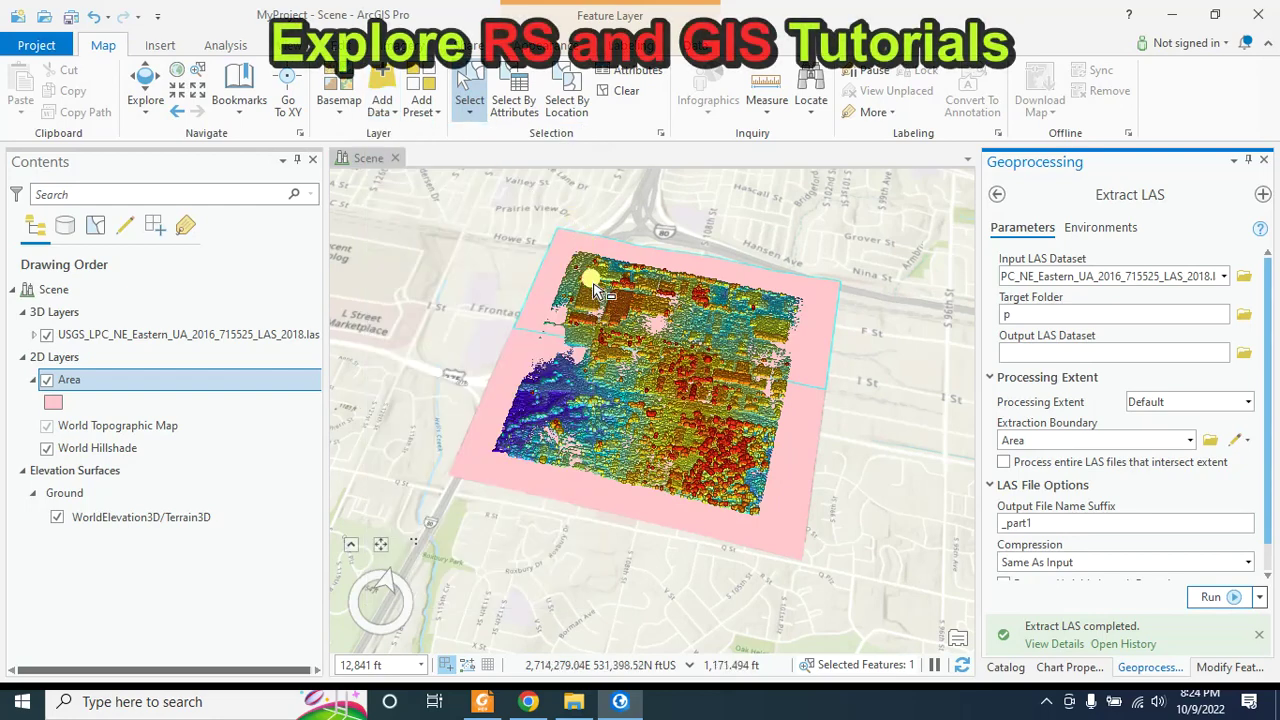
pyautogui.click(392, 95)
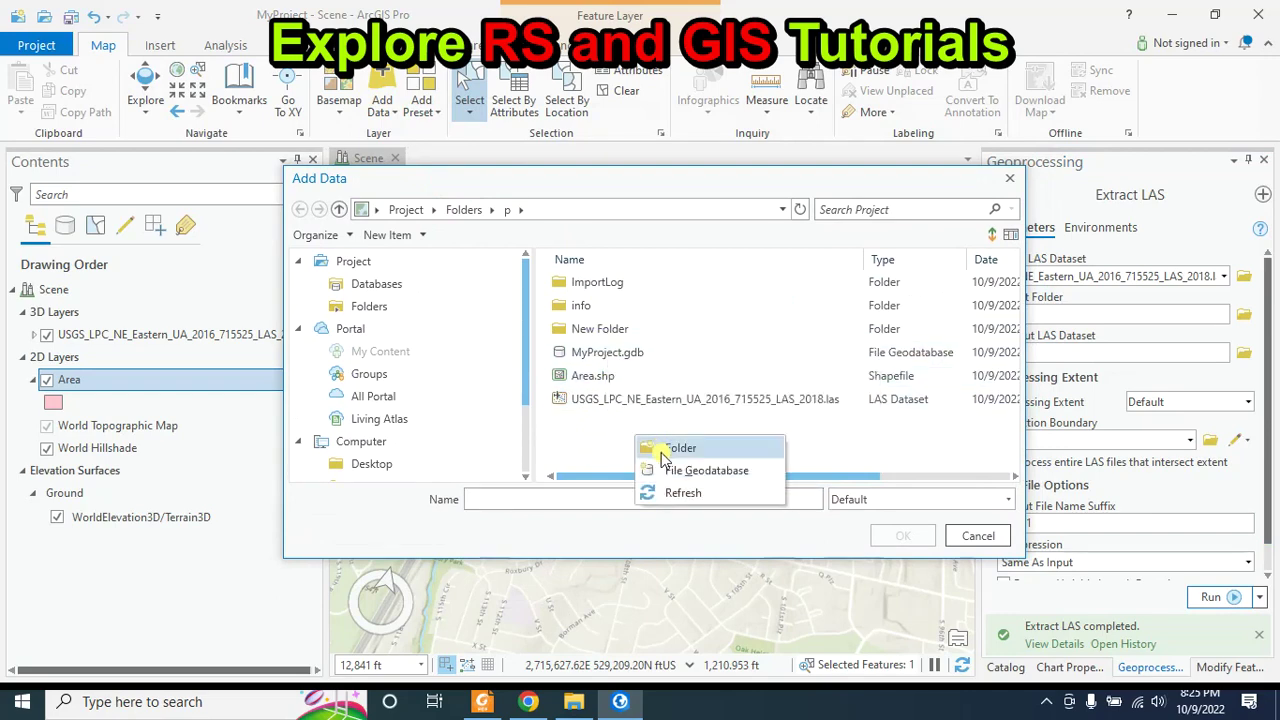
pyautogui.click(664, 492)
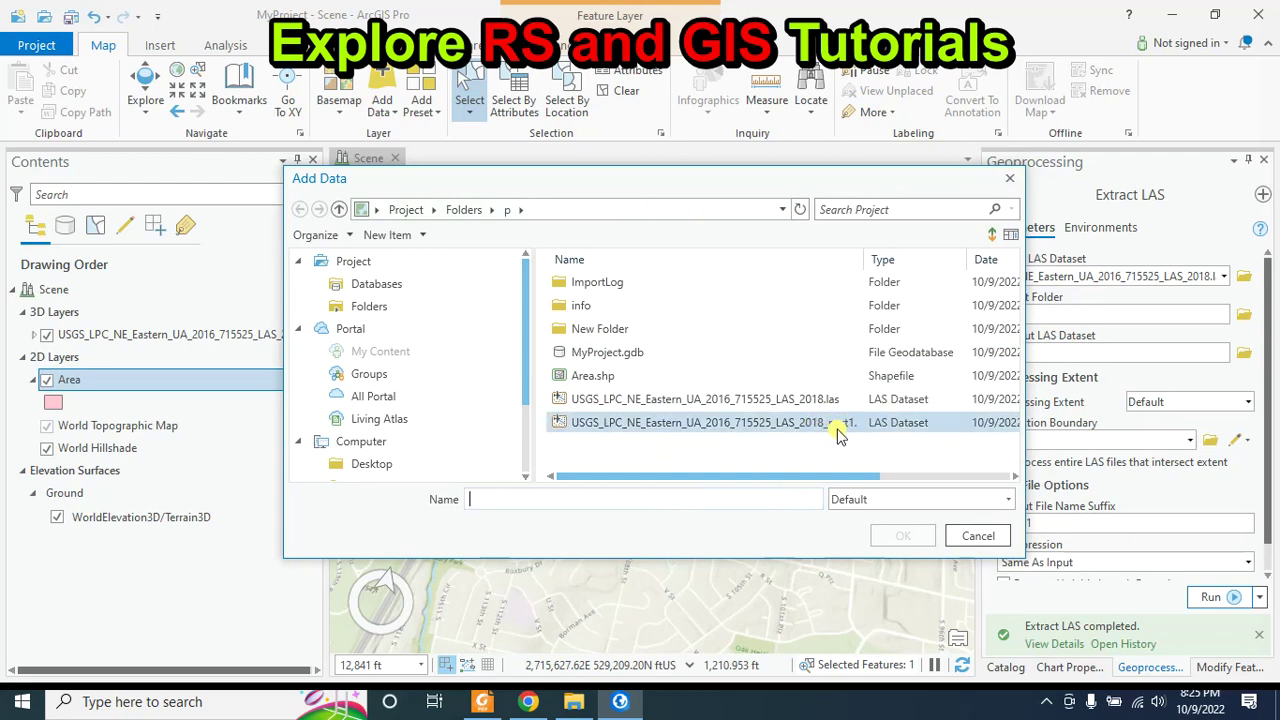
pyautogui.click(784, 424)
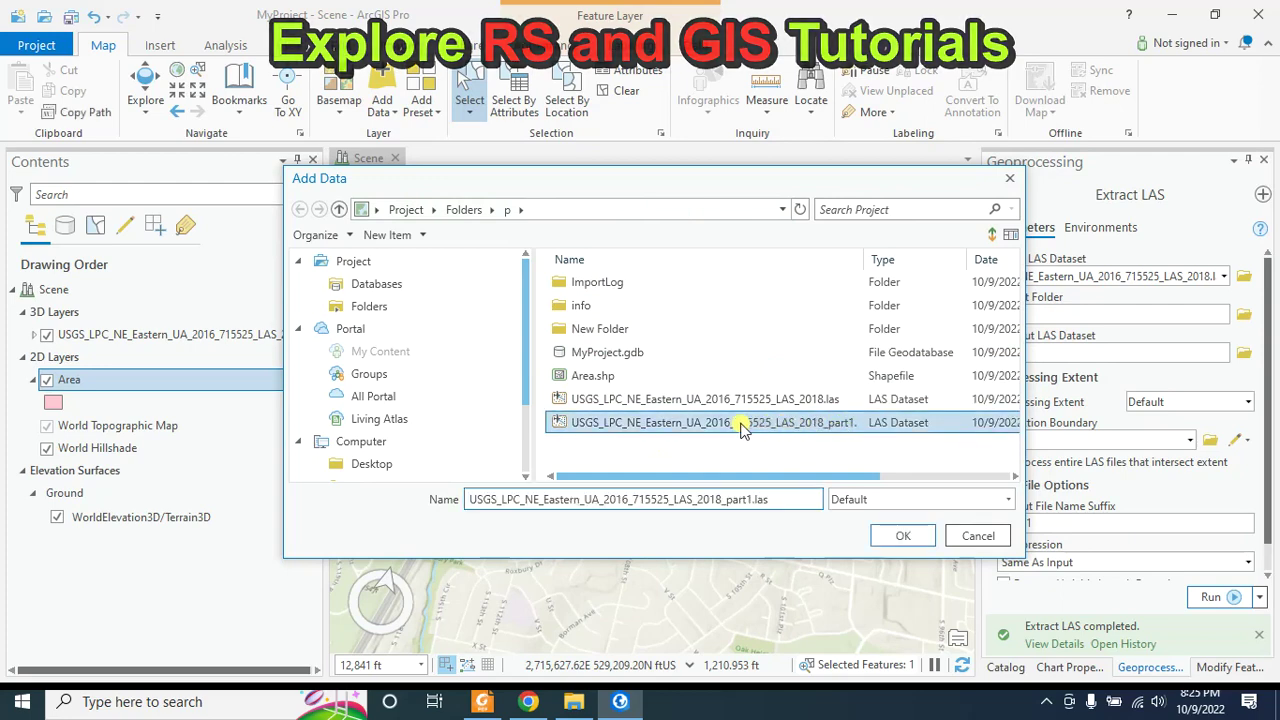
pyautogui.click(895, 534)
pyautogui.click(1212, 597)
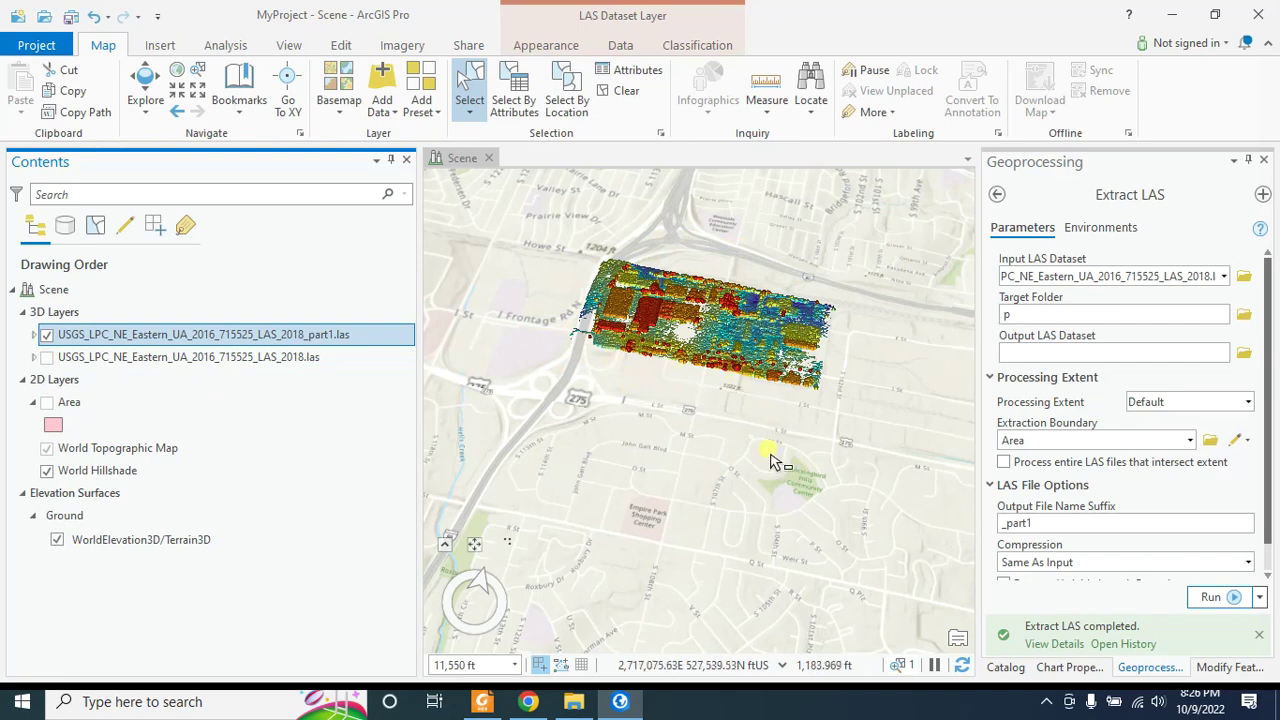
# Hide the _part1 layer, show Area, select the Area polygon, and enter p as target folder.
pyautogui.click(46, 357)
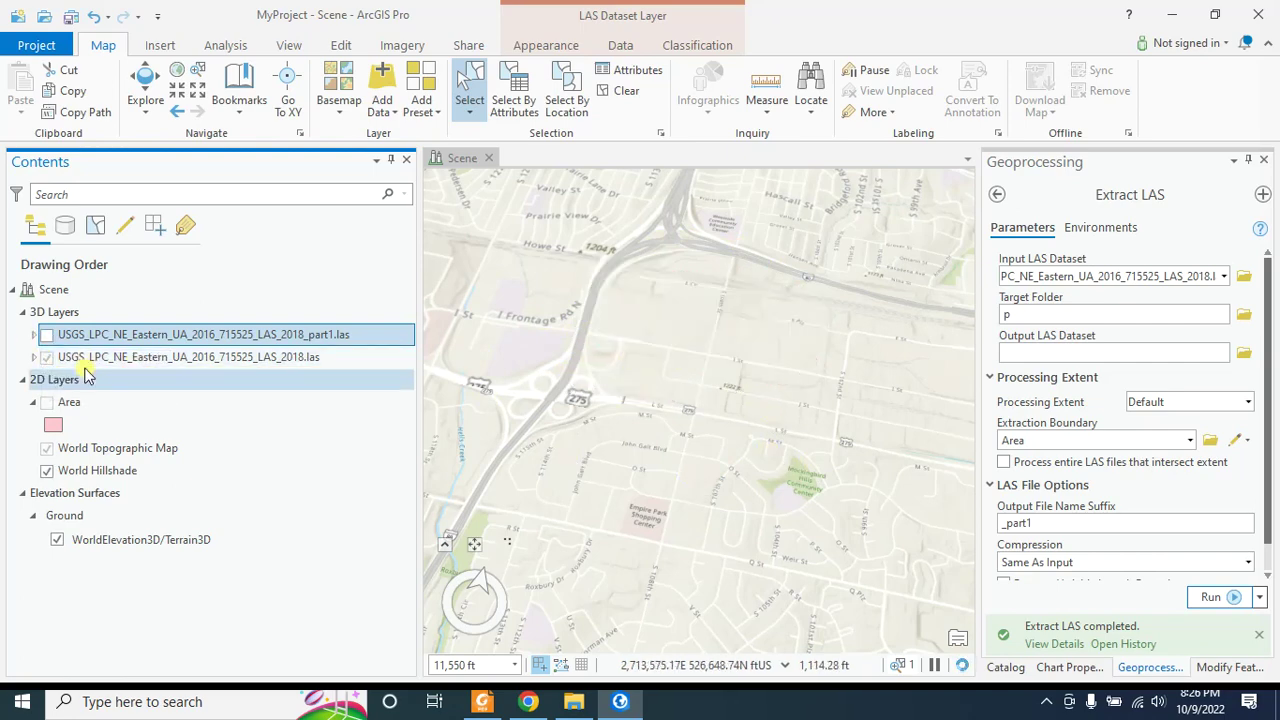
pyautogui.click(46, 402)
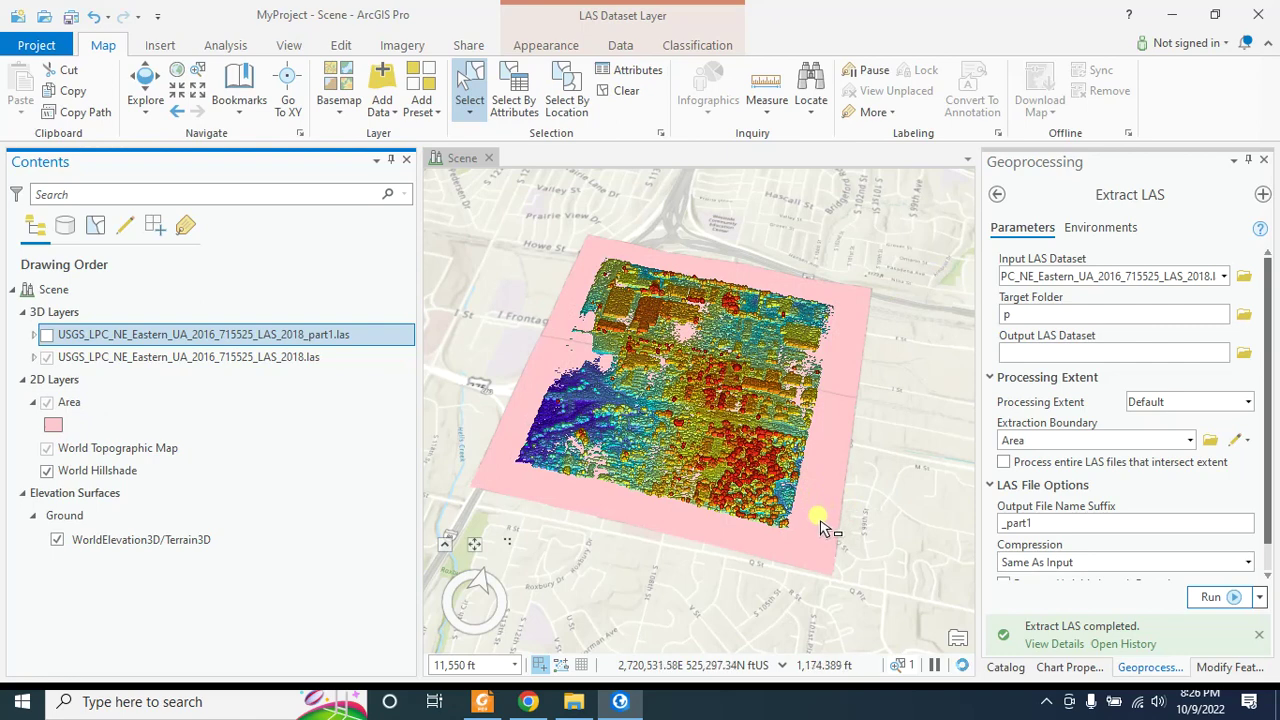
pyautogui.click(820, 527)
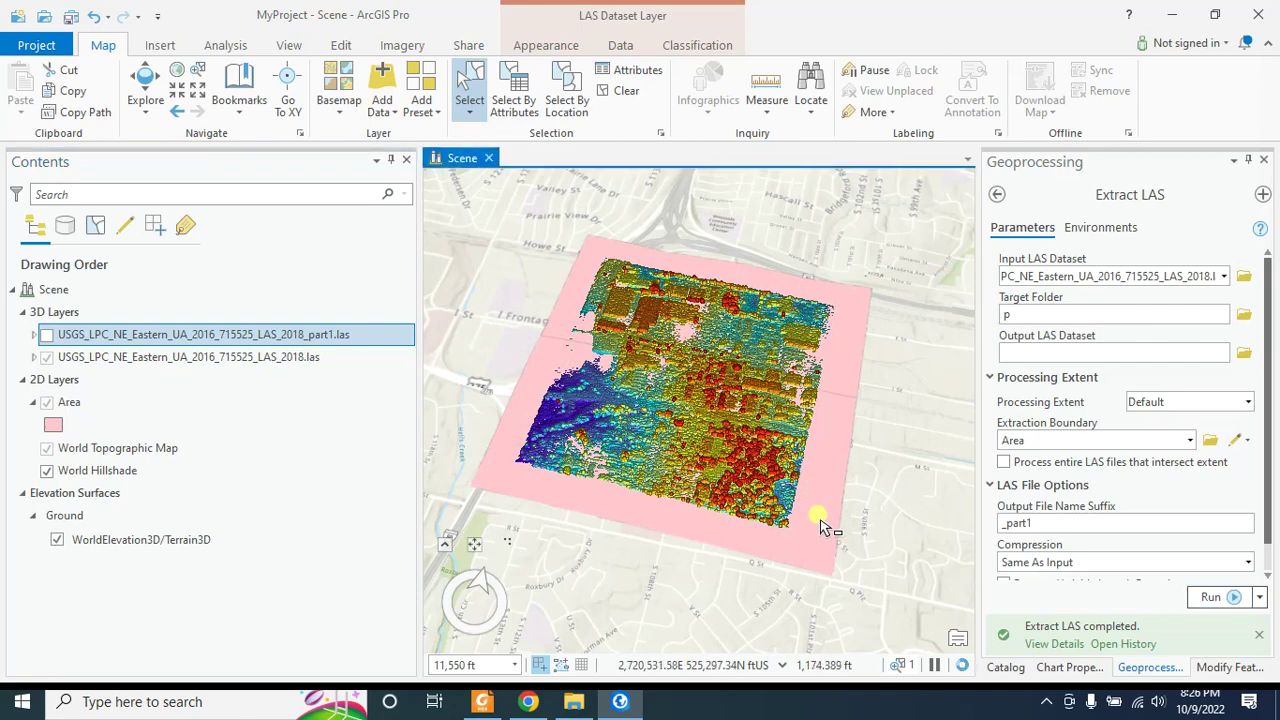
pyautogui.click(469, 100)
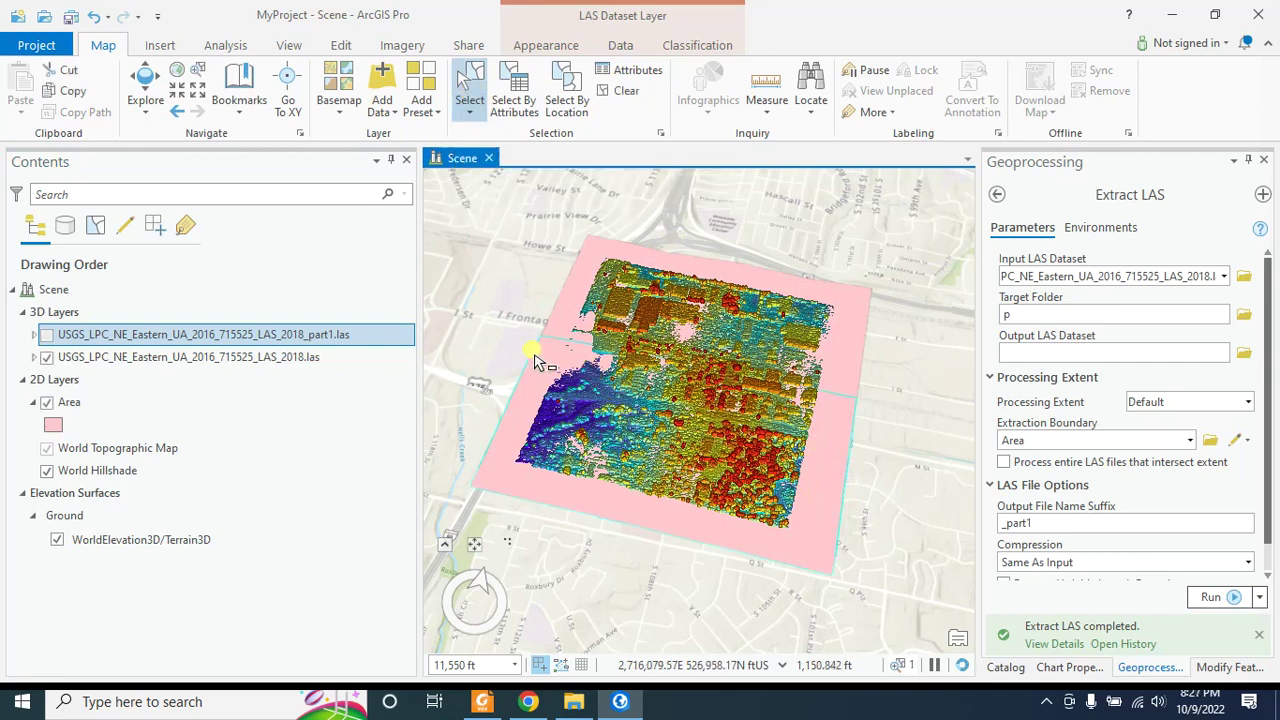
pyautogui.click(840, 424)
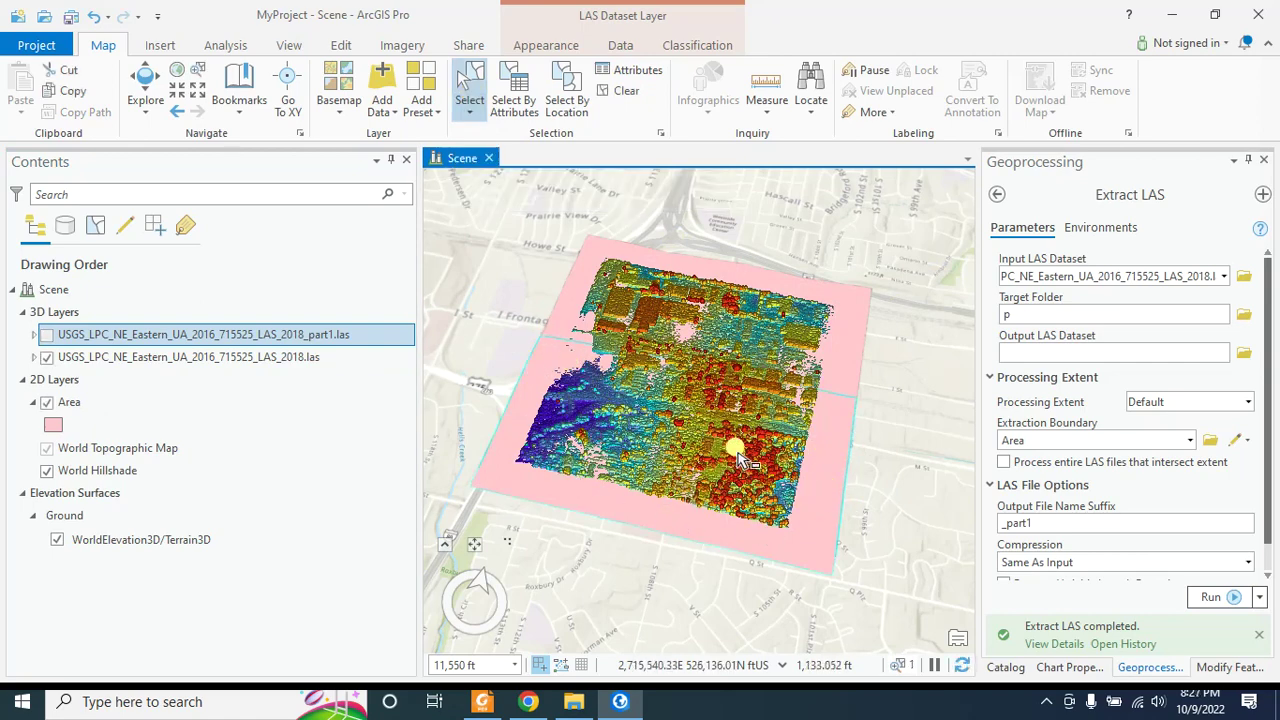
pyautogui.click(1003, 313)
pyautogui.write('p')
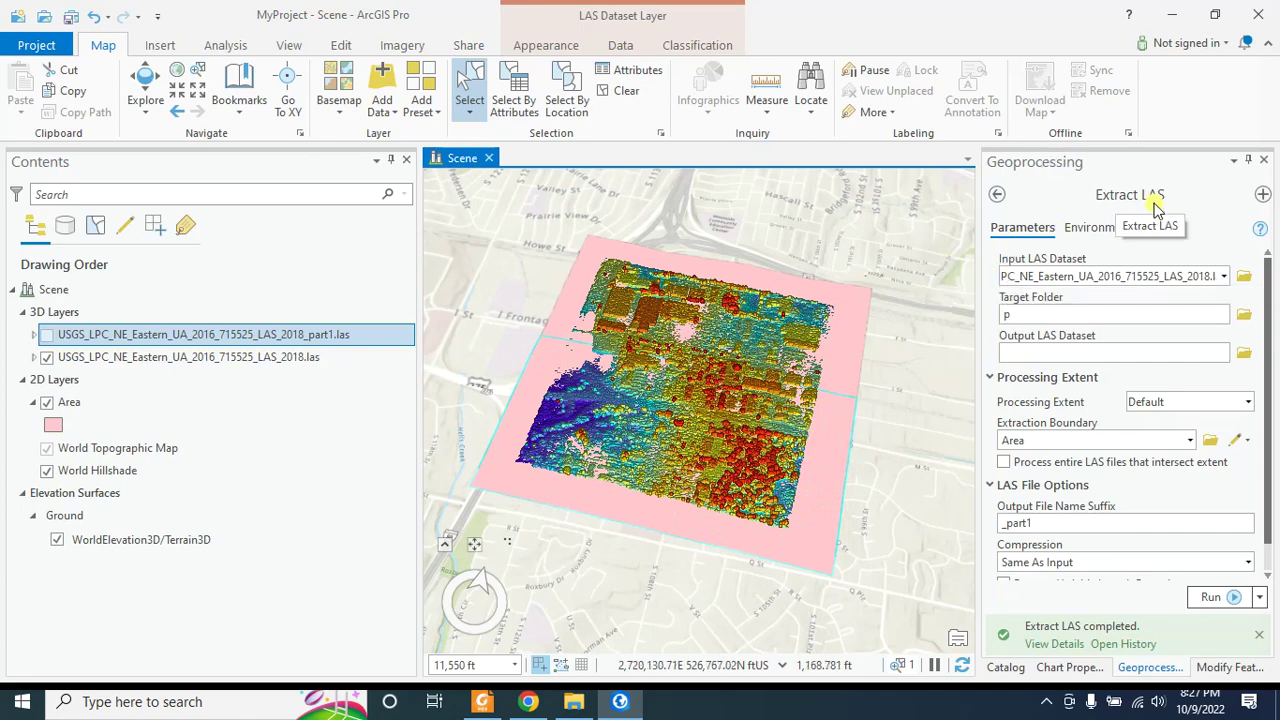
# Verify the USGS input dataset, target folder E:\p and Area extraction boundary.
pyautogui.click(1003, 278)
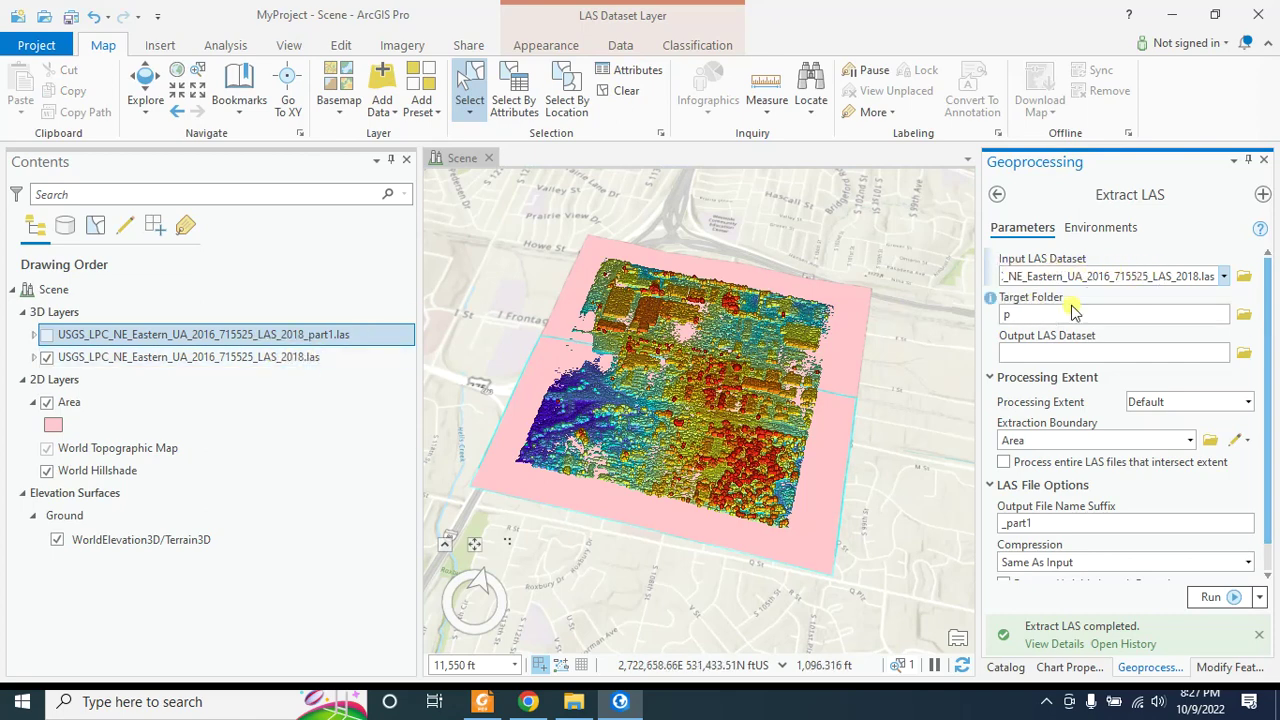
pyautogui.click(1222, 276)
pyautogui.click(1192, 277)
pyautogui.moveTo(1145, 277); pyautogui.dragTo(1216, 277)
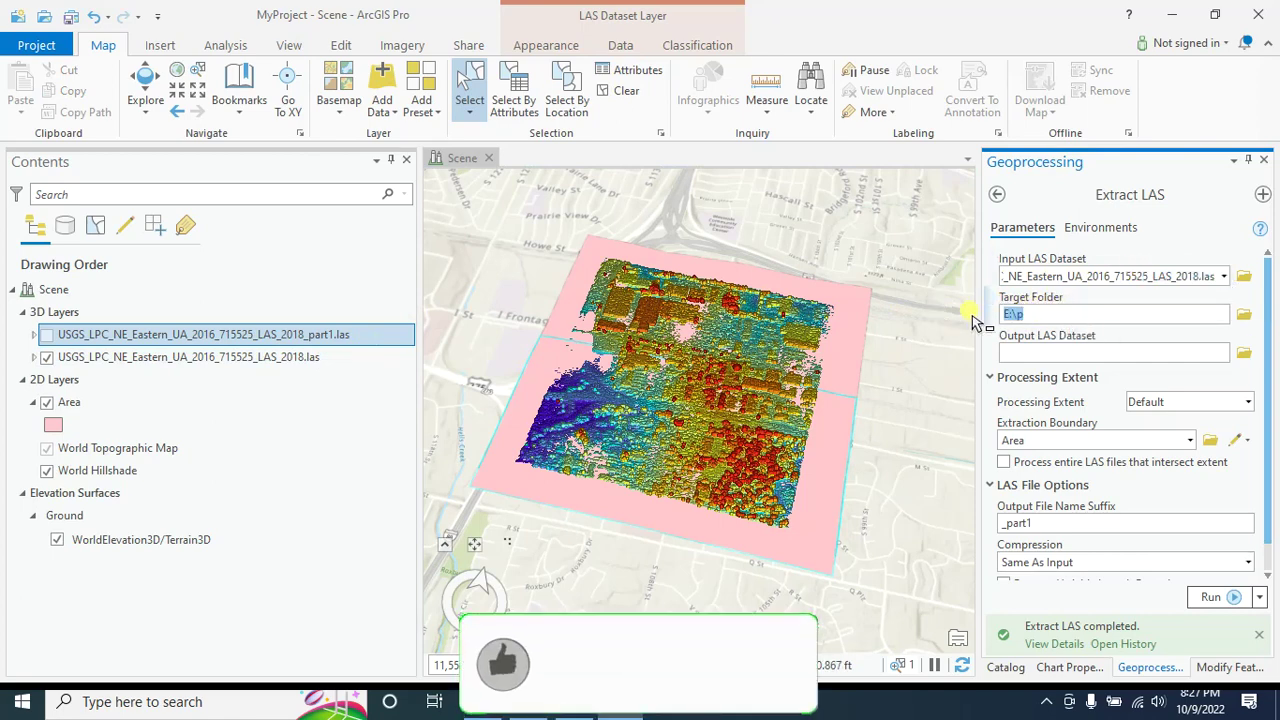
pyautogui.click(1015, 314)
pyautogui.moveTo(1015, 314); pyautogui.dragTo(1060, 314)
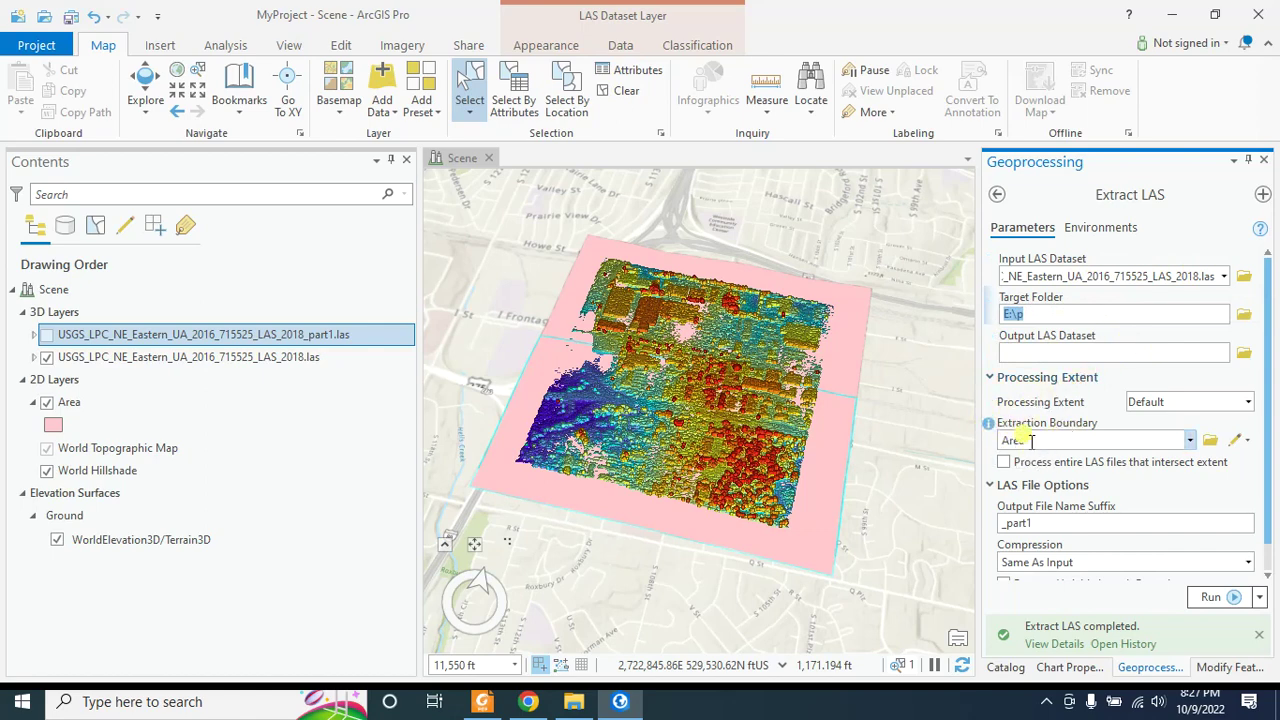
pyautogui.click(995, 440)
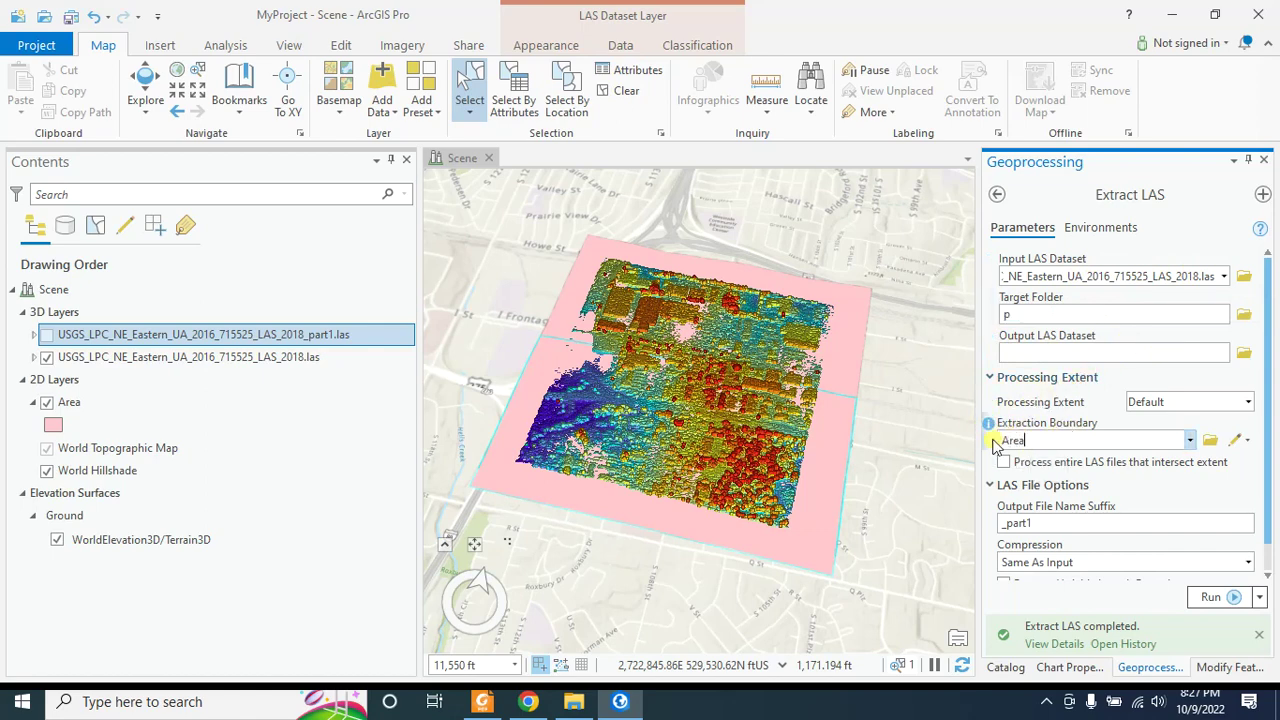
pyautogui.click(469, 108)
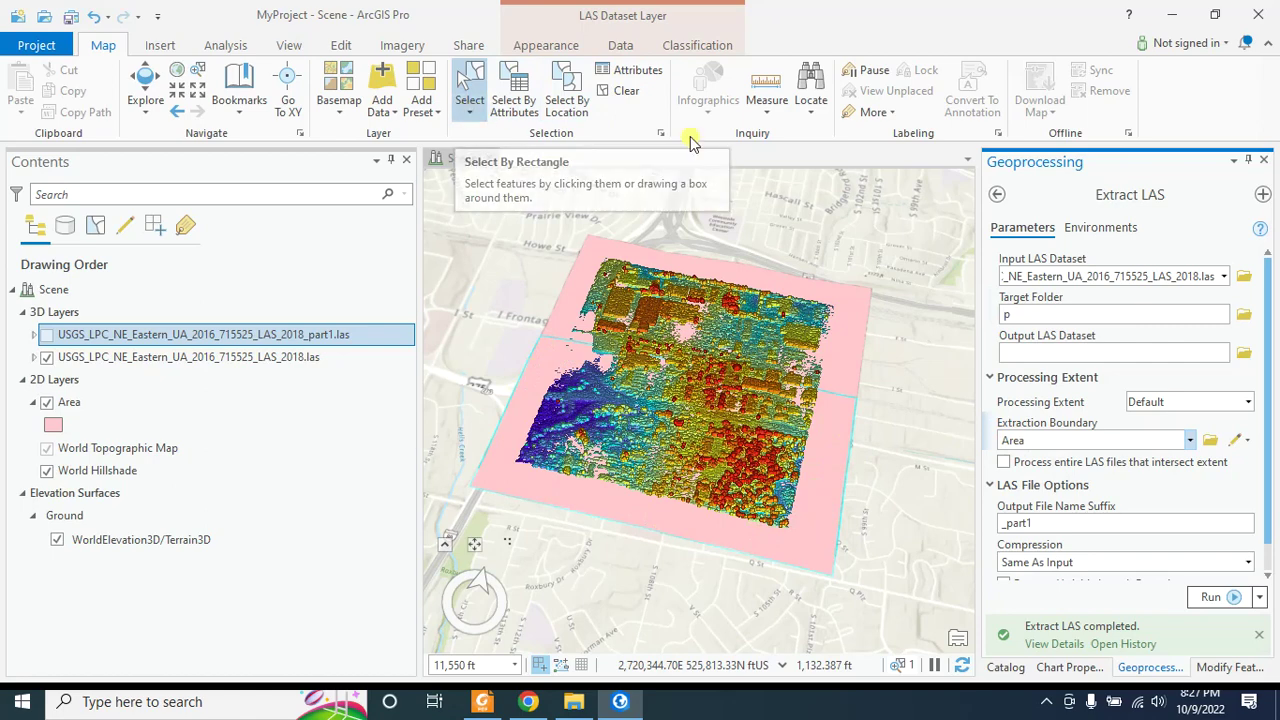
# Change the output file suffix to _part2 and run Extract LAS again.
pyautogui.click(1029, 525)
pyautogui.write('_part')
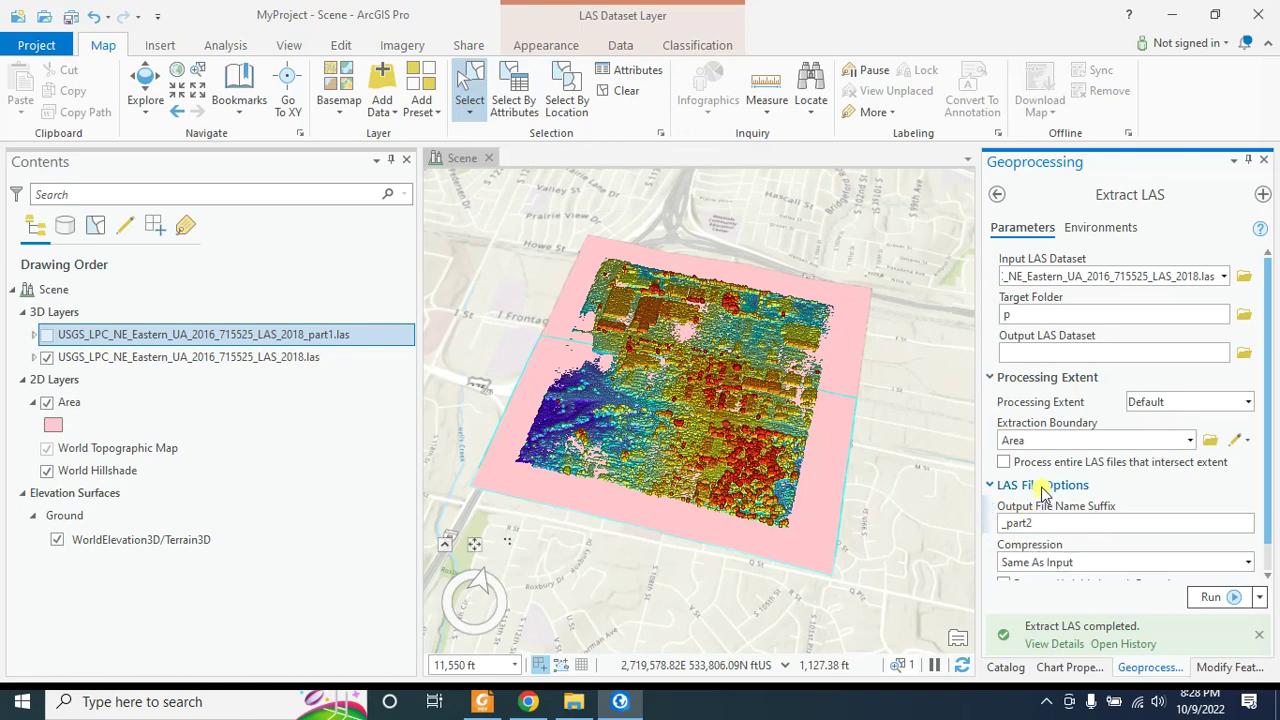
pyautogui.moveTo(1268, 516); pyautogui.dragTo(1274, 554)
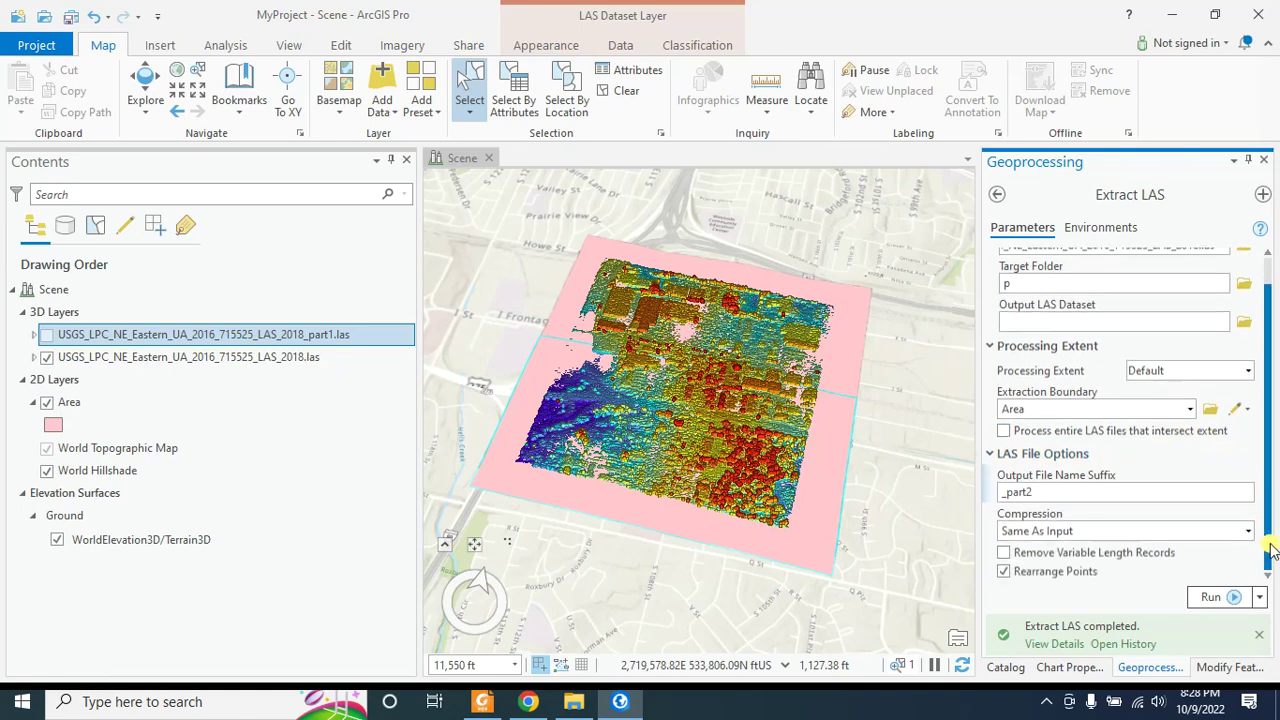
pyautogui.click(1214, 606)
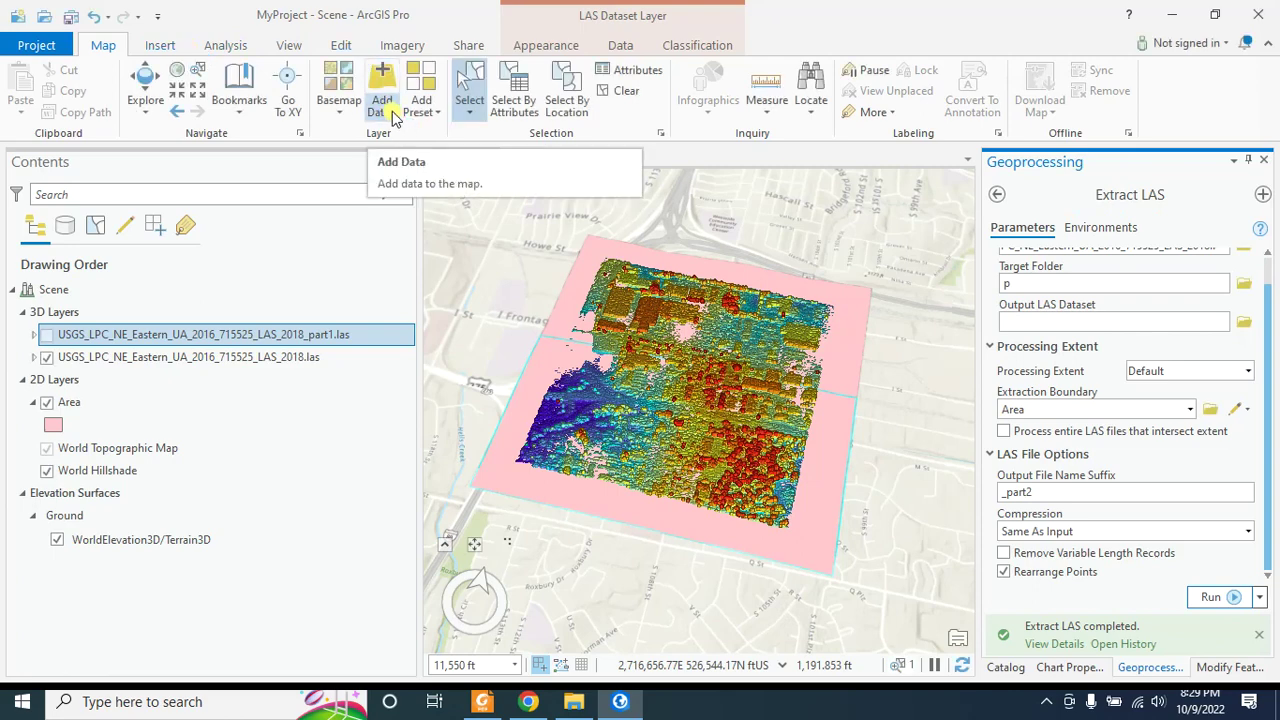
# Refresh folder p in the Add Data browser and add the _part2 .las dataset.
pyautogui.click(398, 118)
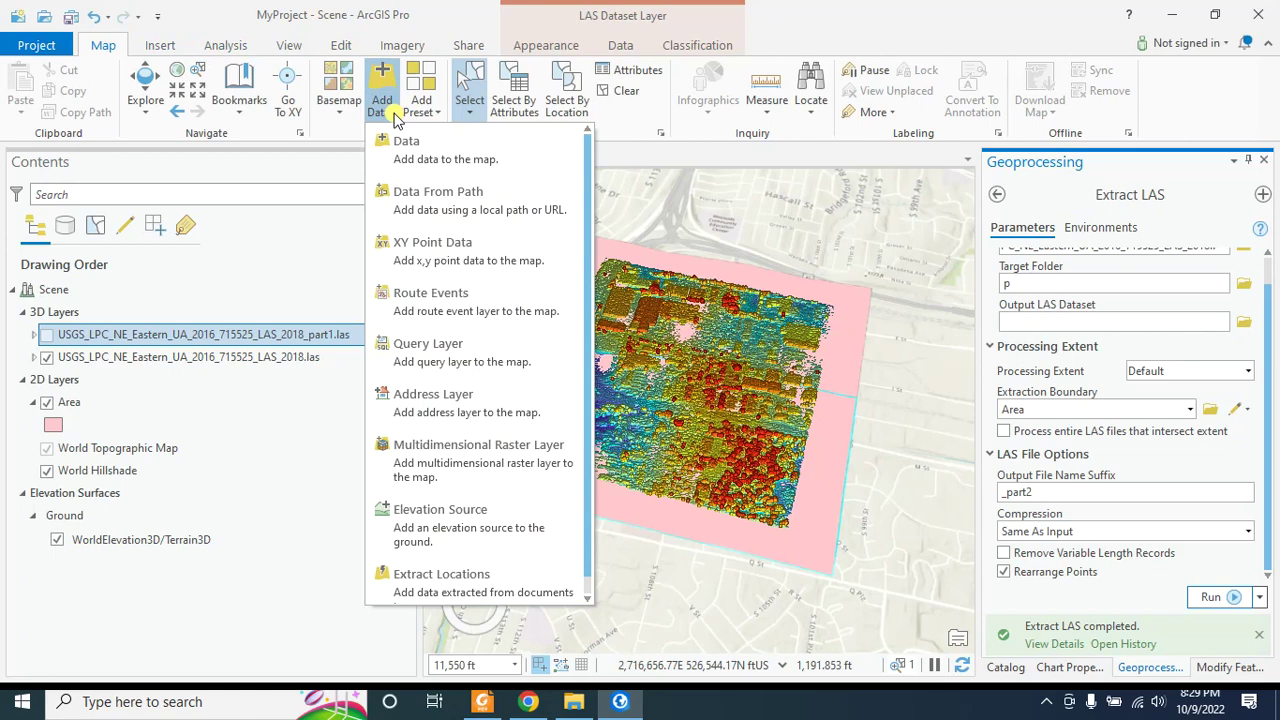
pyautogui.click(385, 145)
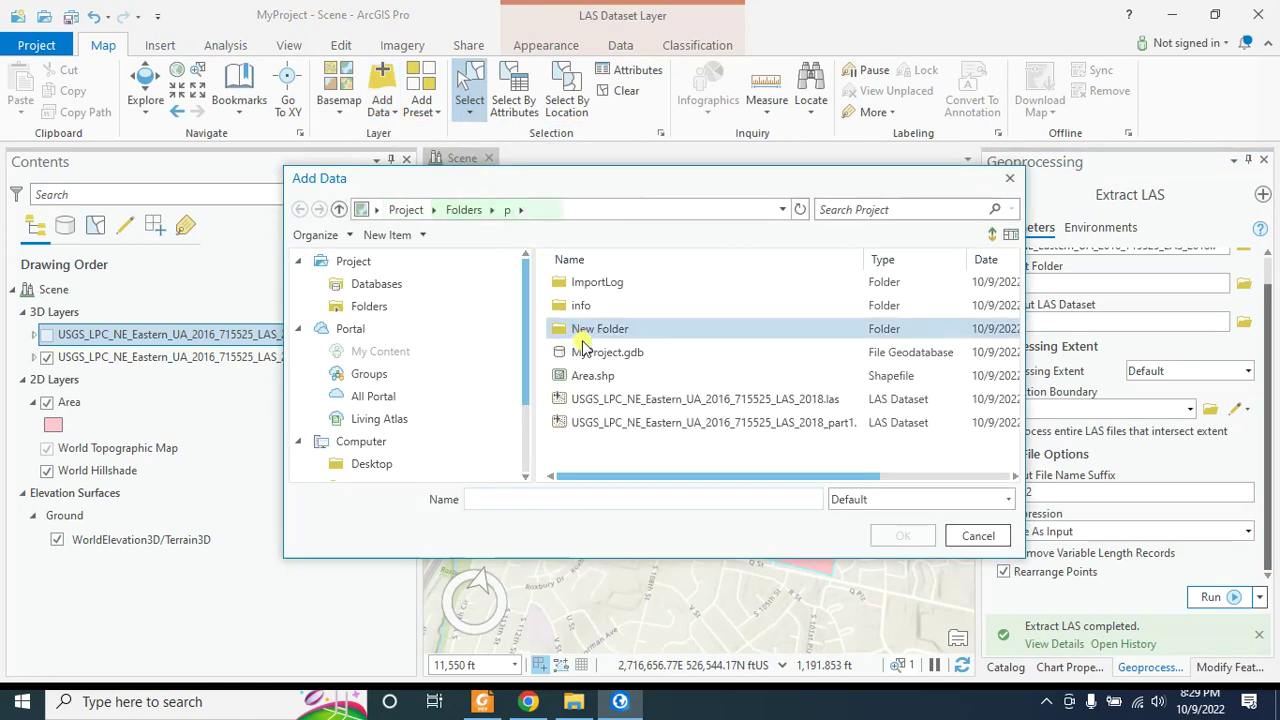
pyautogui.rightClick(678, 440)
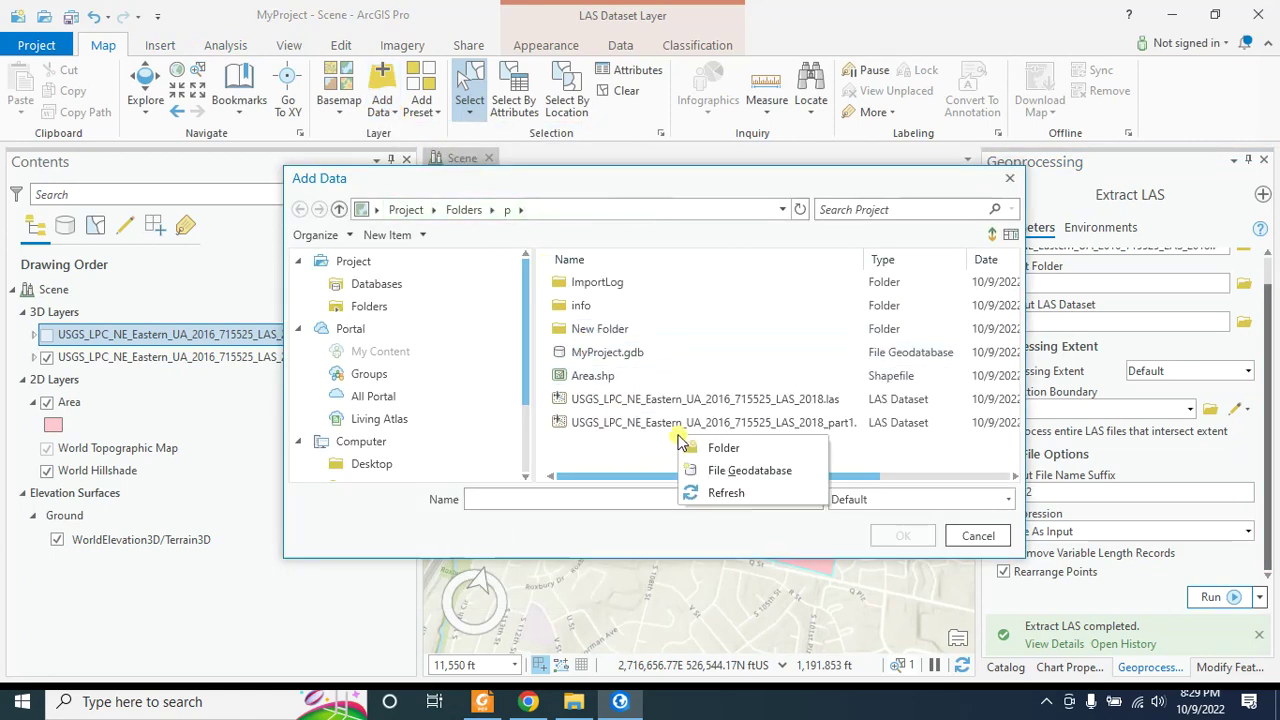
pyautogui.click(733, 493)
pyautogui.click(740, 452)
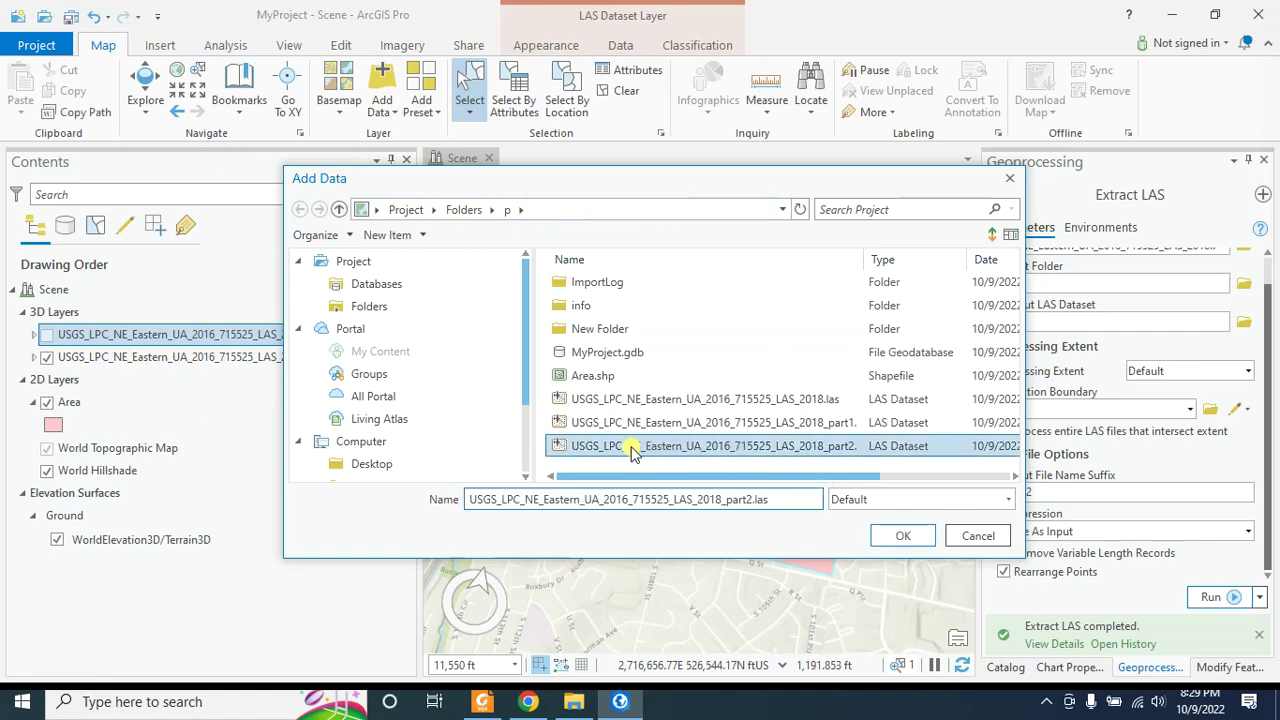
pyautogui.click(905, 536)
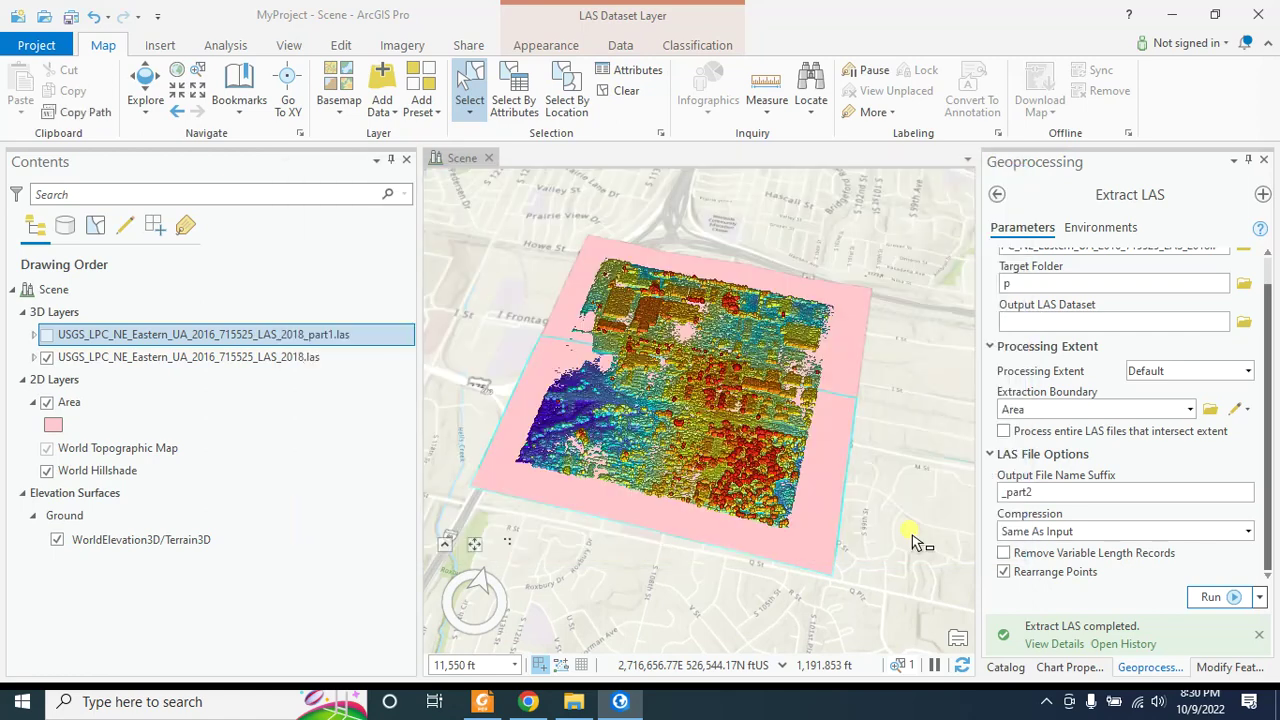
# Remove the original USGS LAS_2018.las layer from Contents.
pyautogui.scroll(2, 598, 493)
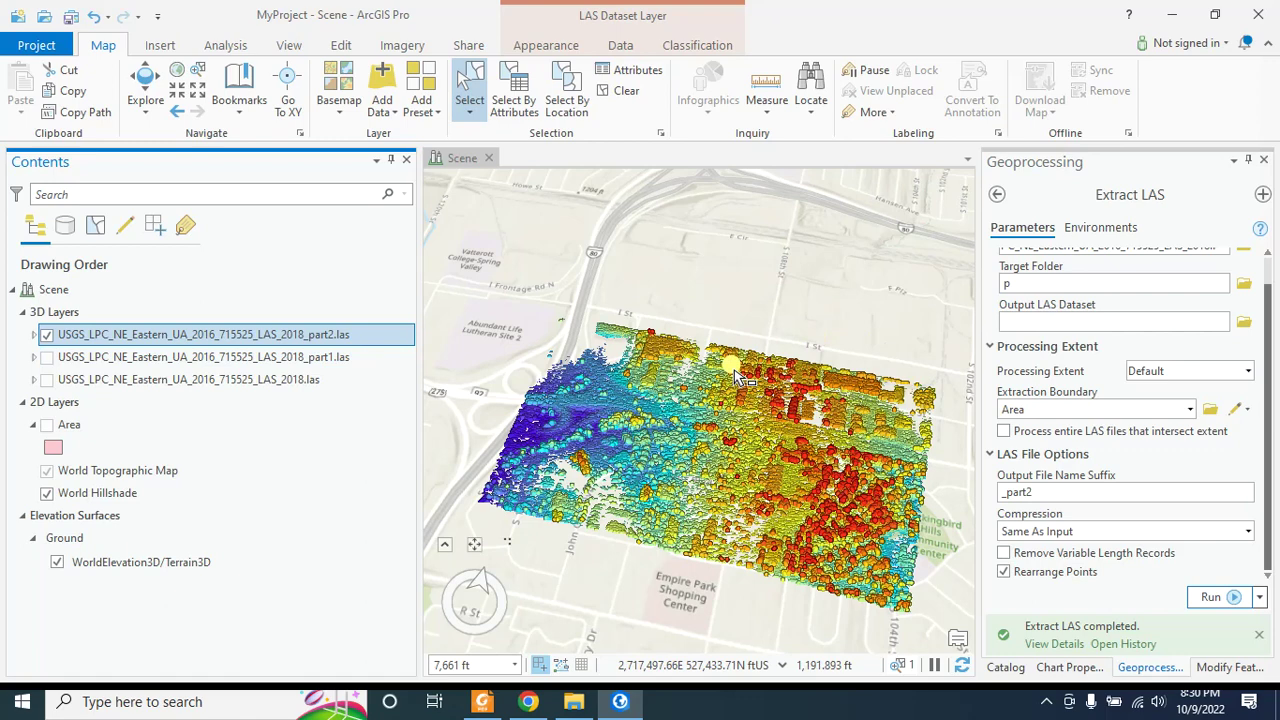
pyautogui.rightClick(84, 380)
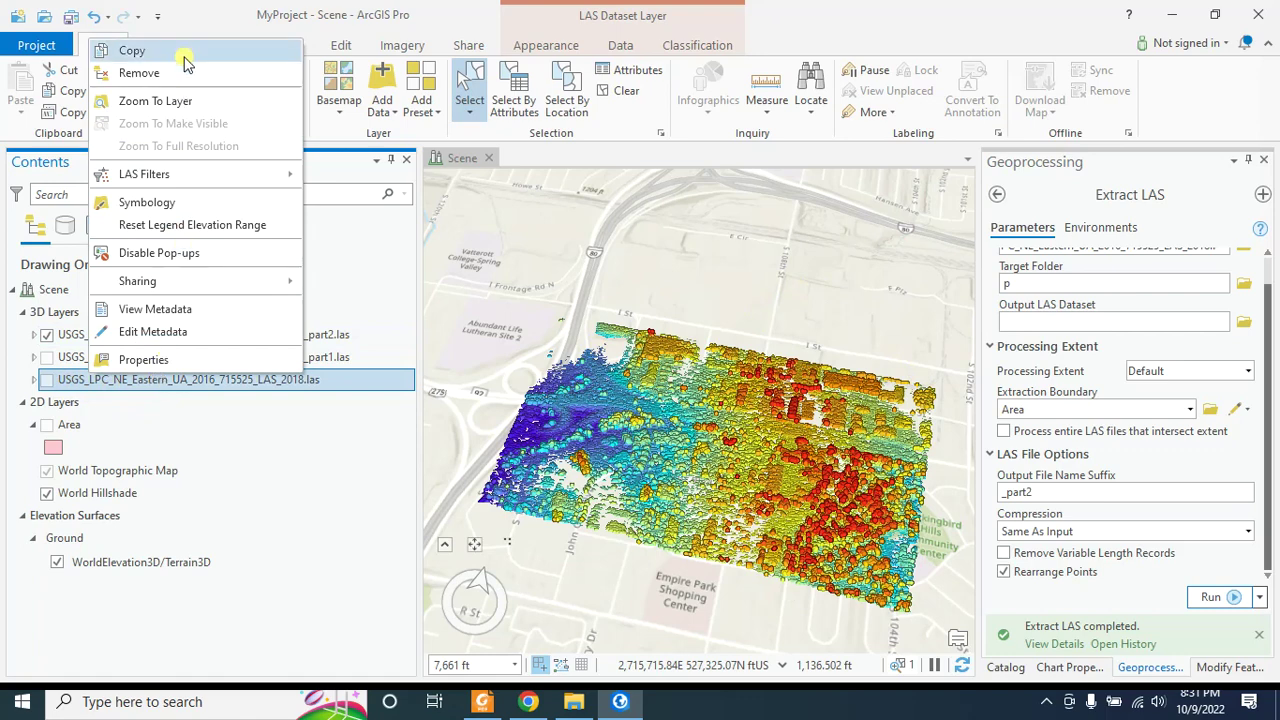
pyautogui.click(148, 80)
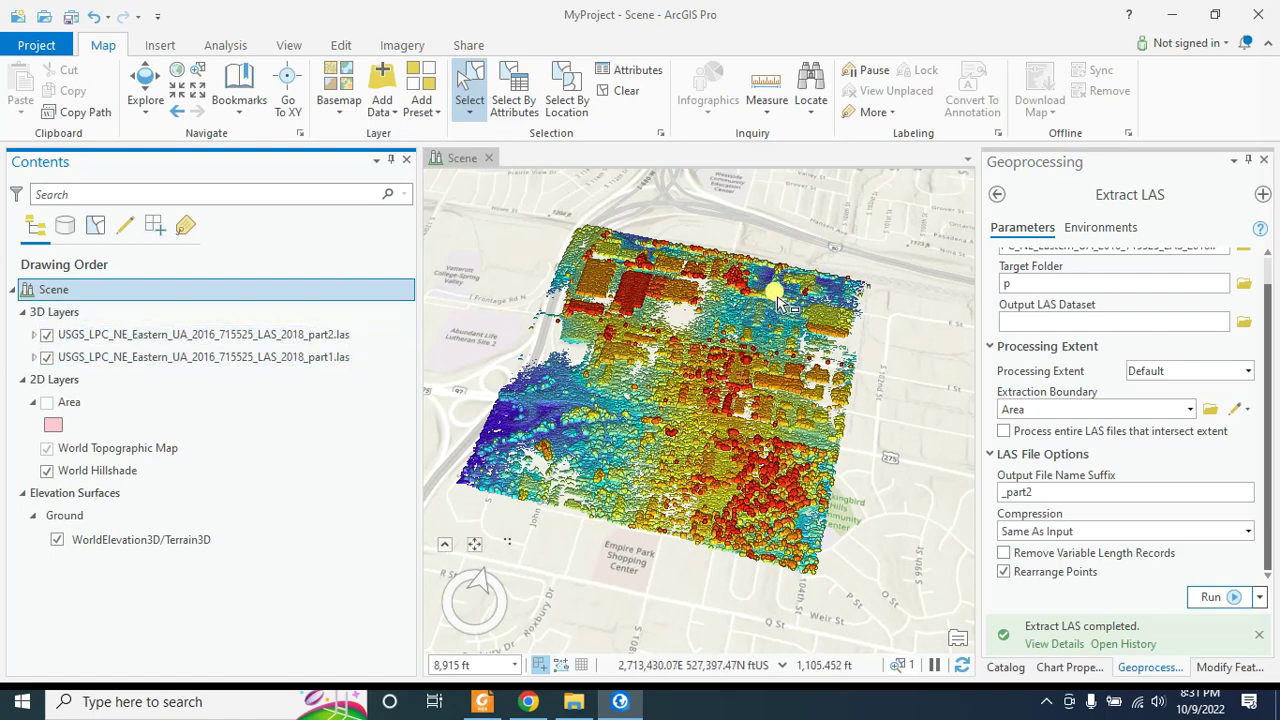
# Switch to the Catalog pane and bring up the New submenu for folder p.
pyautogui.click(996, 195)
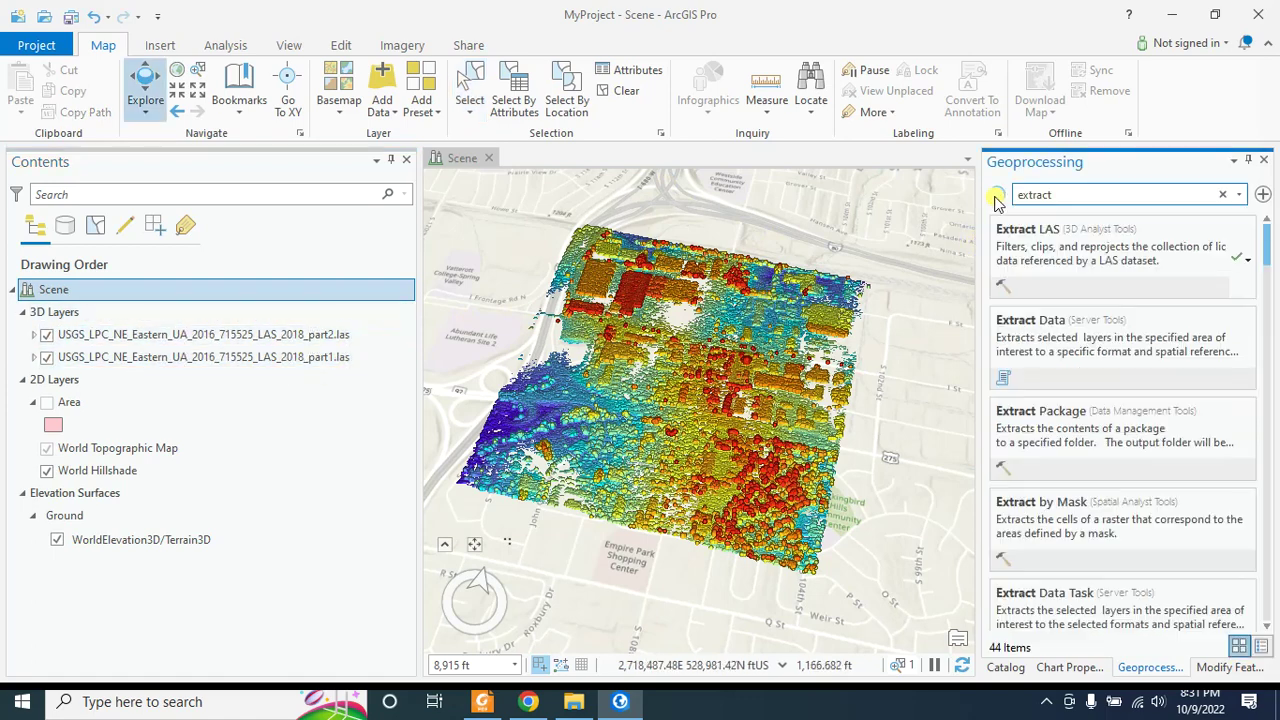
pyautogui.click(1008, 668)
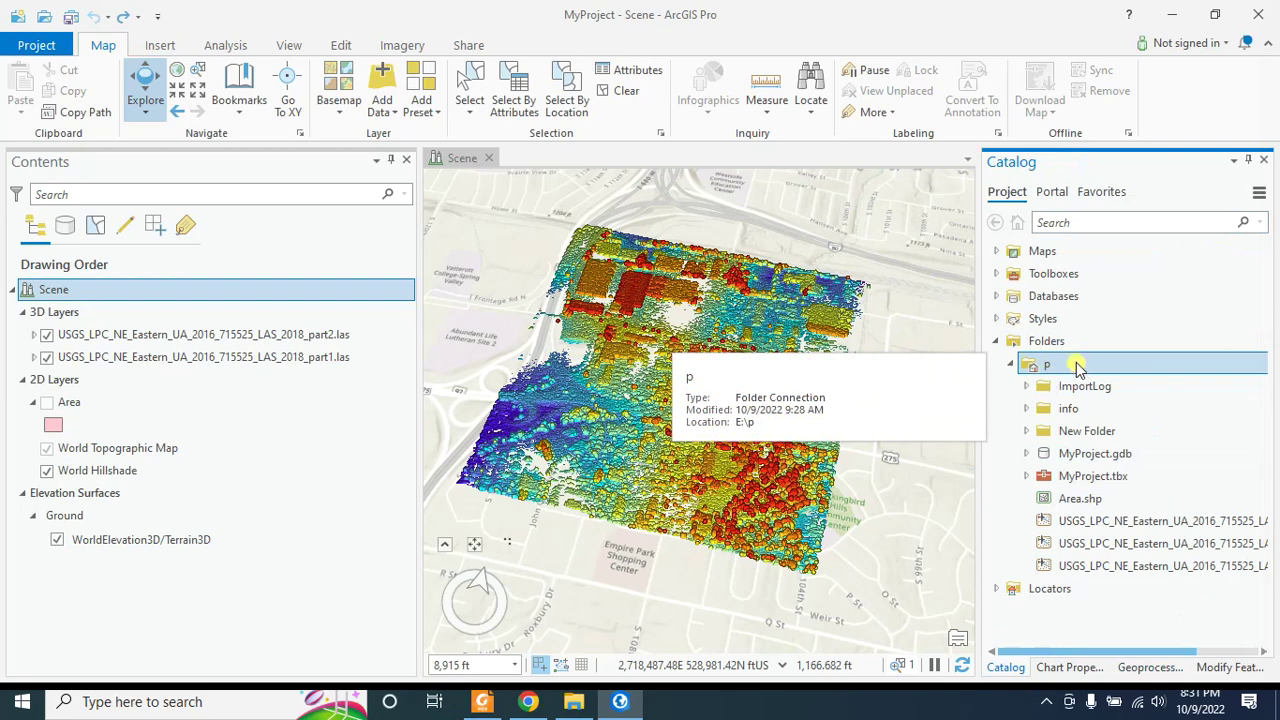
pyautogui.rightClick(1052, 367)
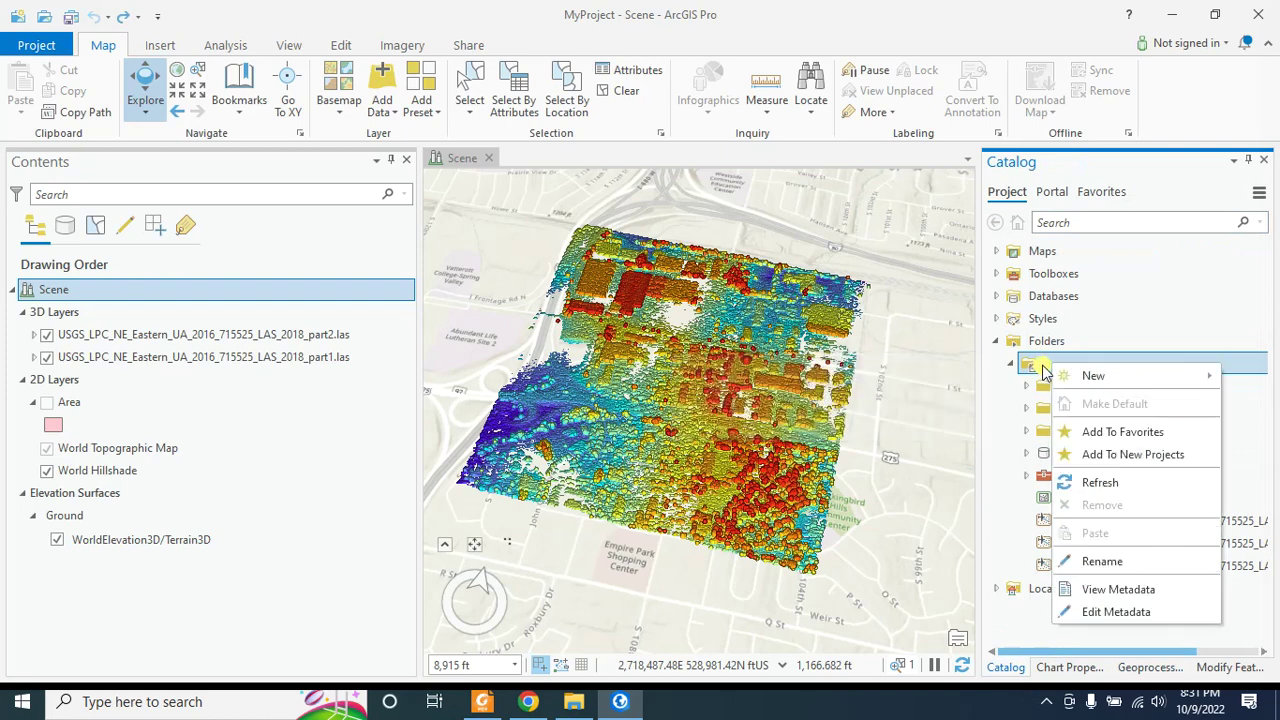
pyautogui.moveTo(1100, 379)
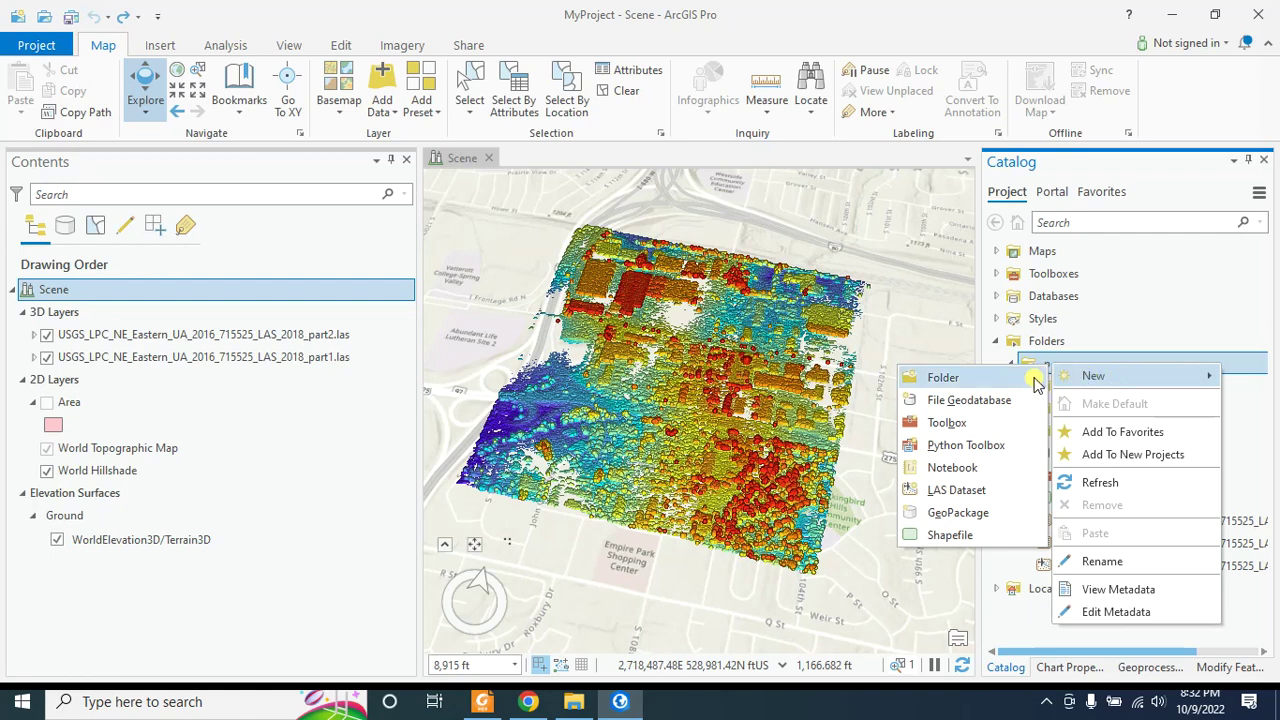
# Add a LAS dataset in folder p, rename it New_Las_Data, and view its Properties.
pyautogui.click(960, 490)
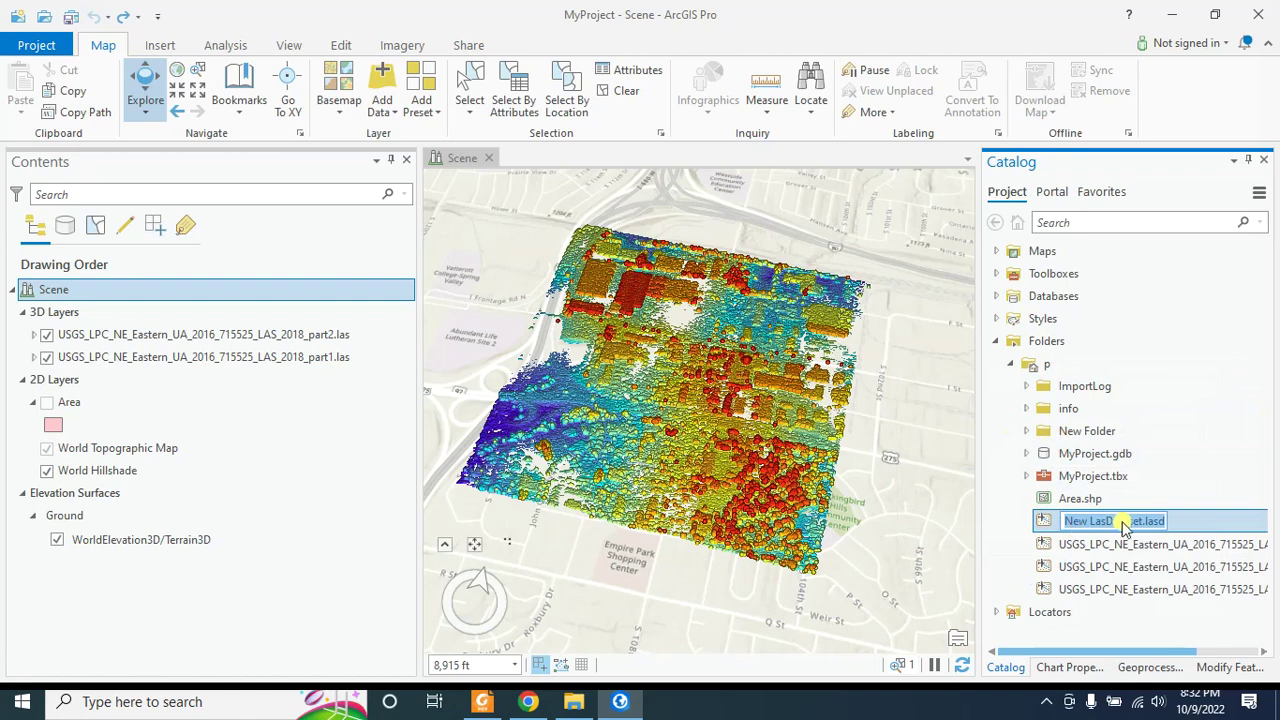
pyautogui.click(1108, 525)
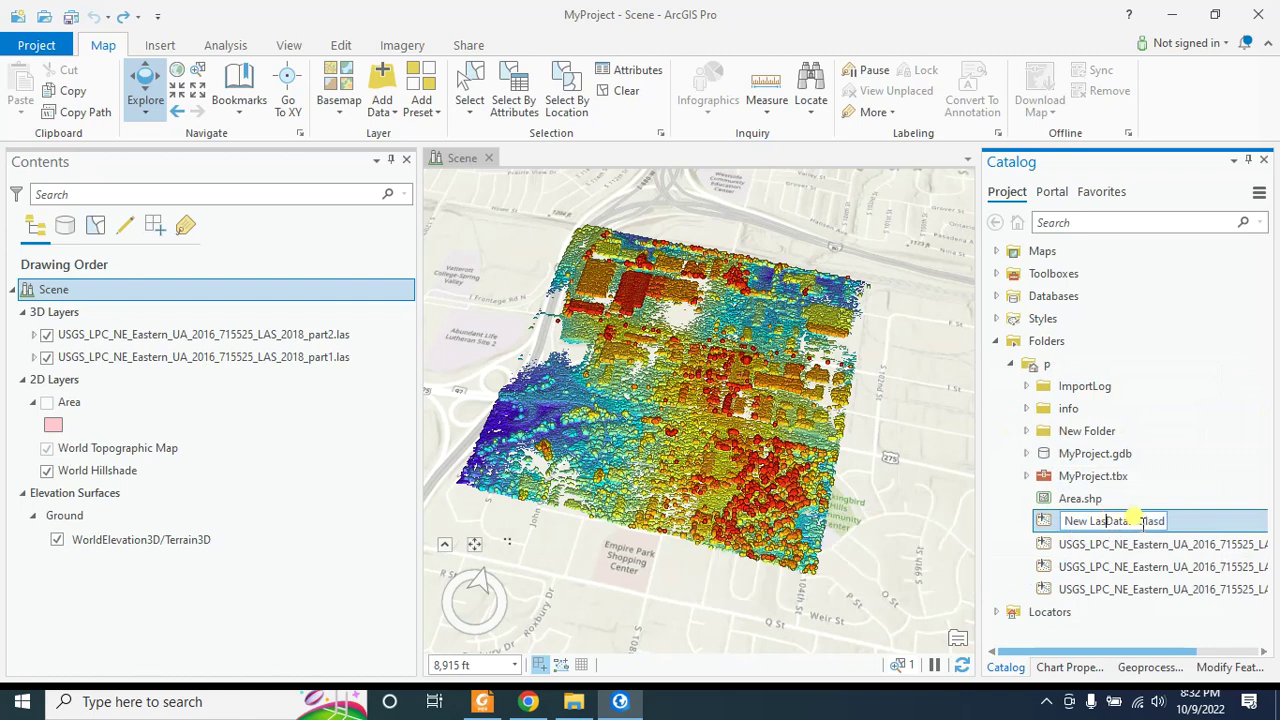
pyautogui.moveTo(1143, 520); pyautogui.dragTo(1063, 525)
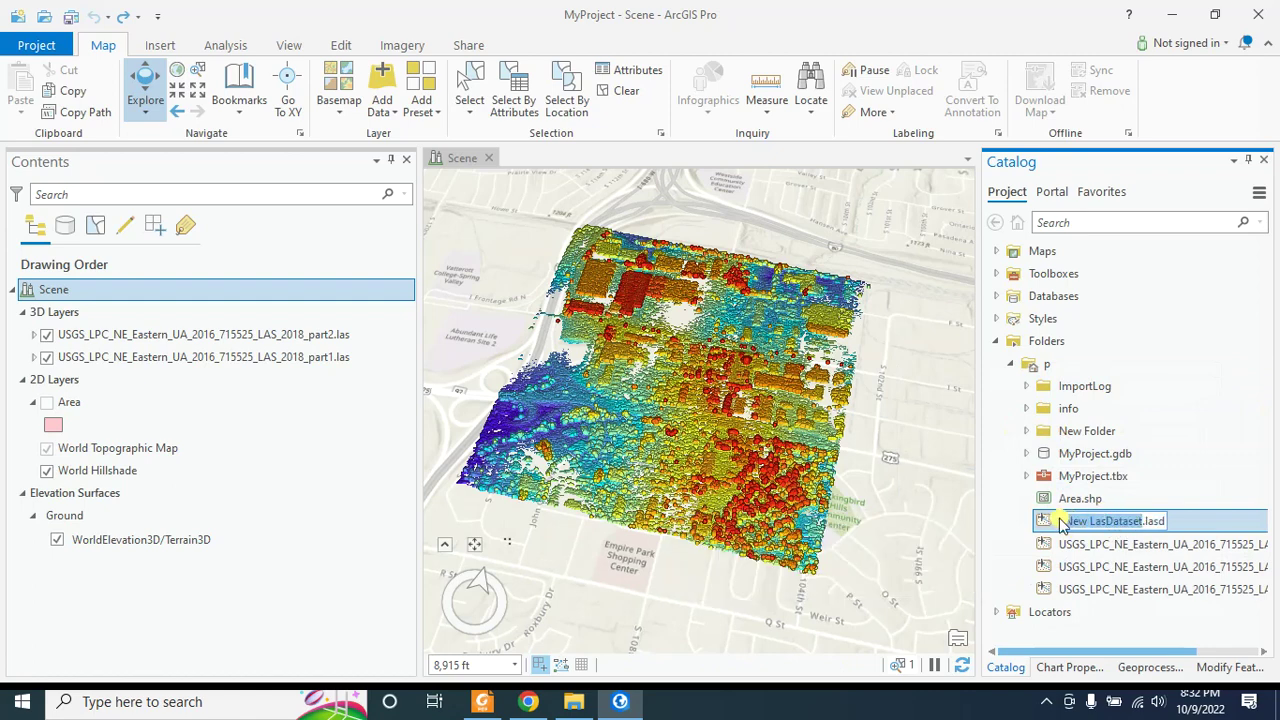
pyautogui.write('New_Las_Data')
pyautogui.press('Return')
pyautogui.rightClick(1086, 526)
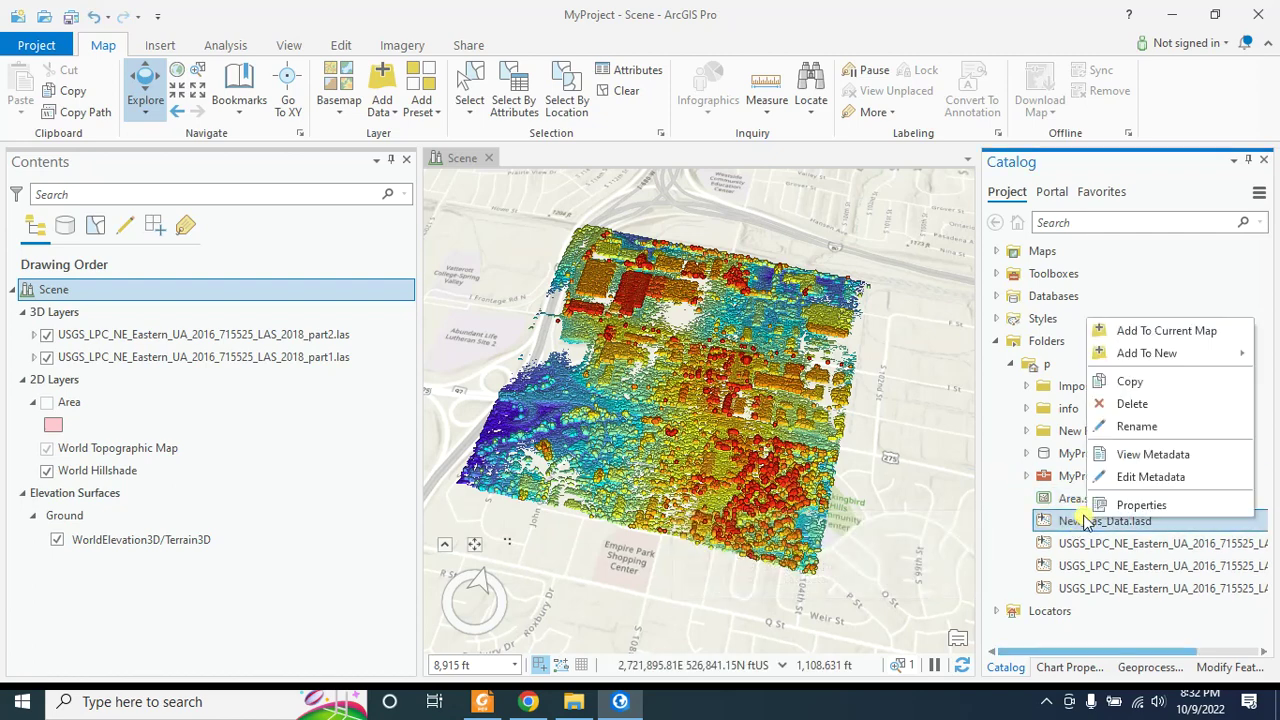
pyautogui.click(1112, 506)
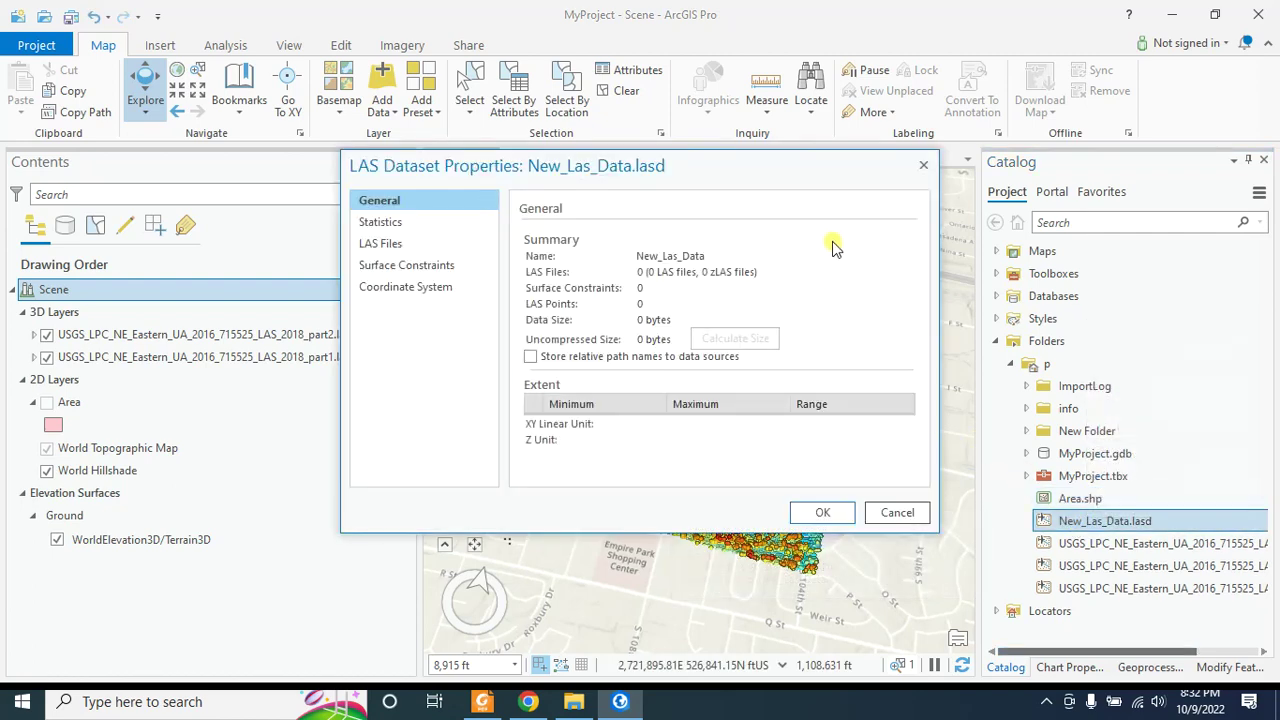
# Add the _part1 and _part2 .las files to New_Las_Data.lasd's LAS Files list.
pyautogui.moveTo(743, 167); pyautogui.dragTo(774, 130)
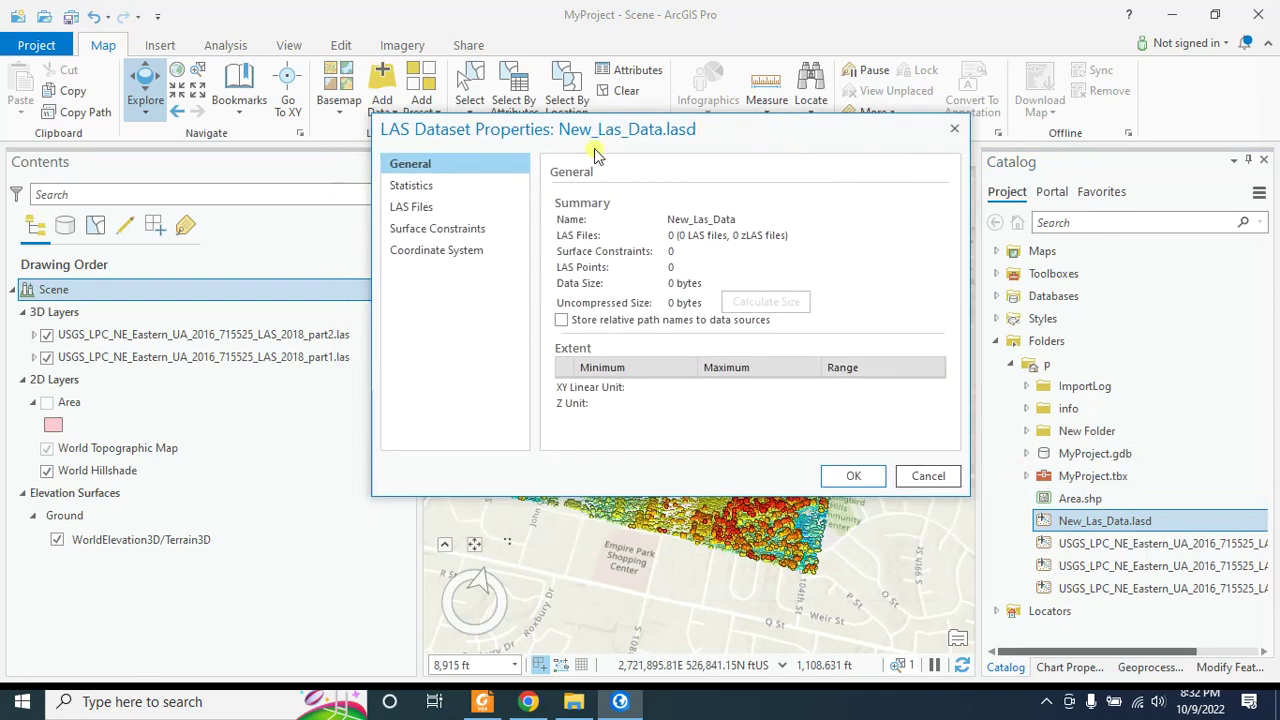
pyautogui.click(418, 212)
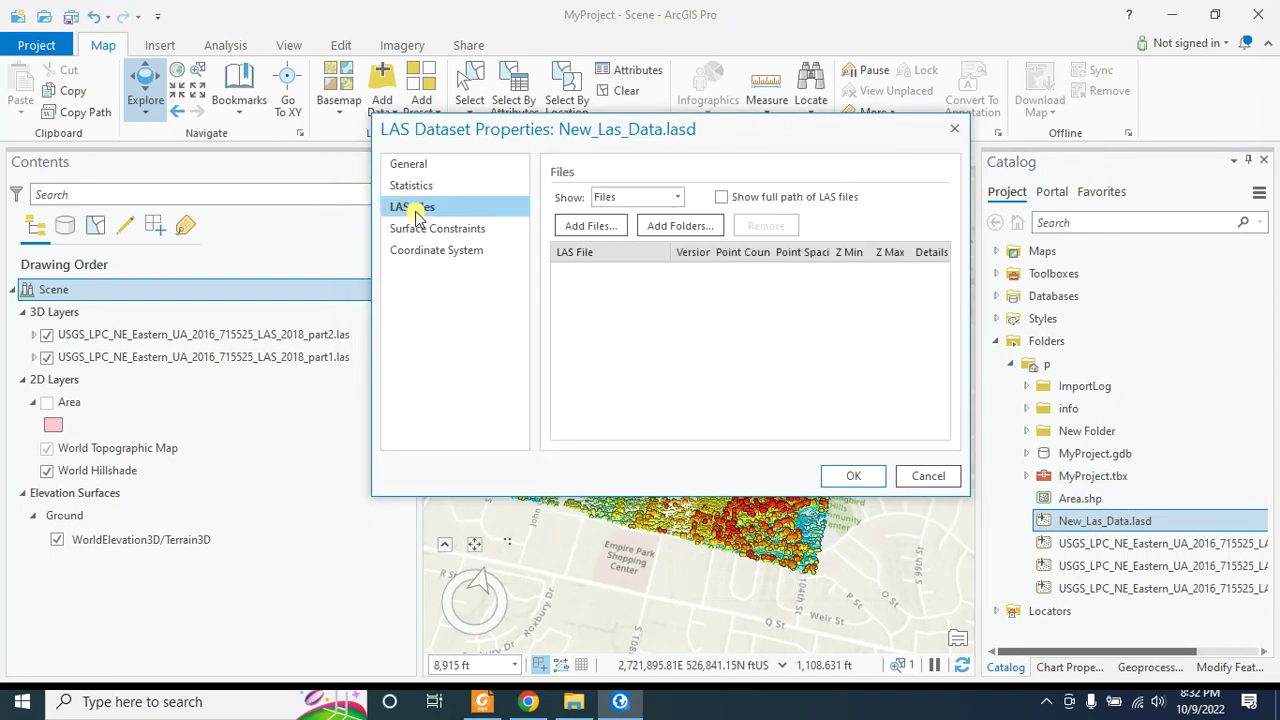
pyautogui.click(578, 225)
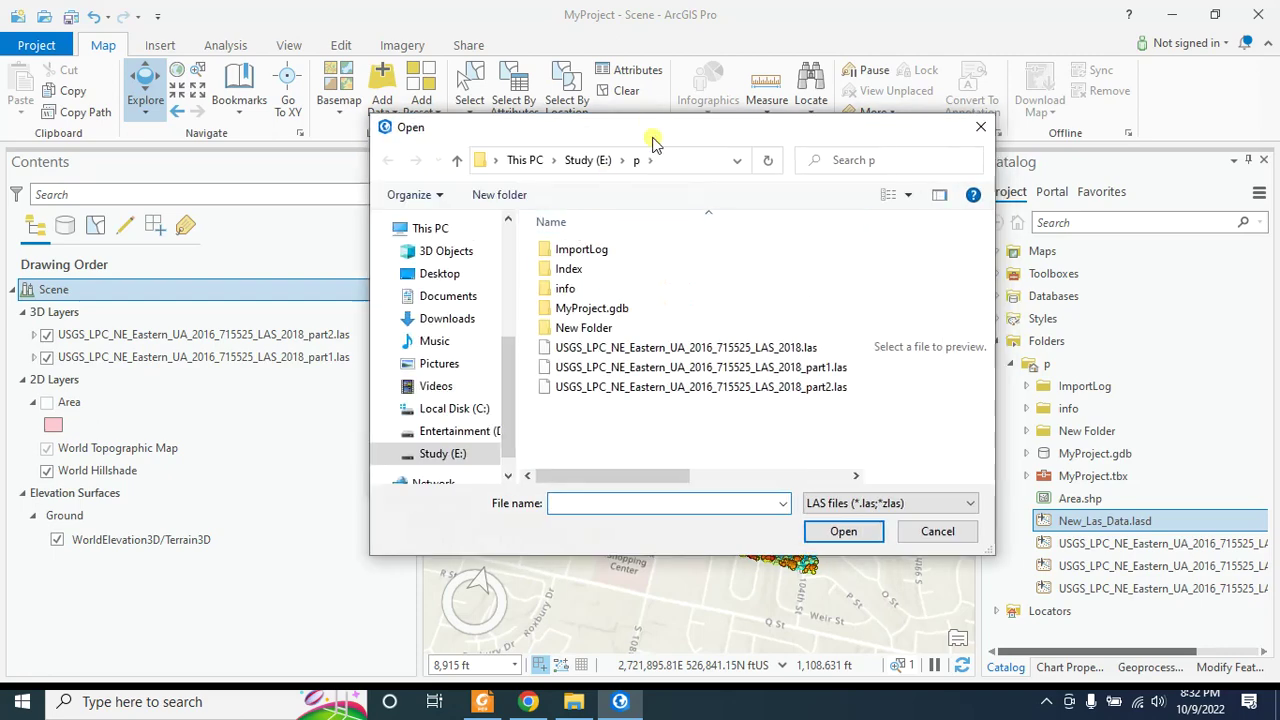
pyautogui.moveTo(651, 137); pyautogui.dragTo(595, 120)
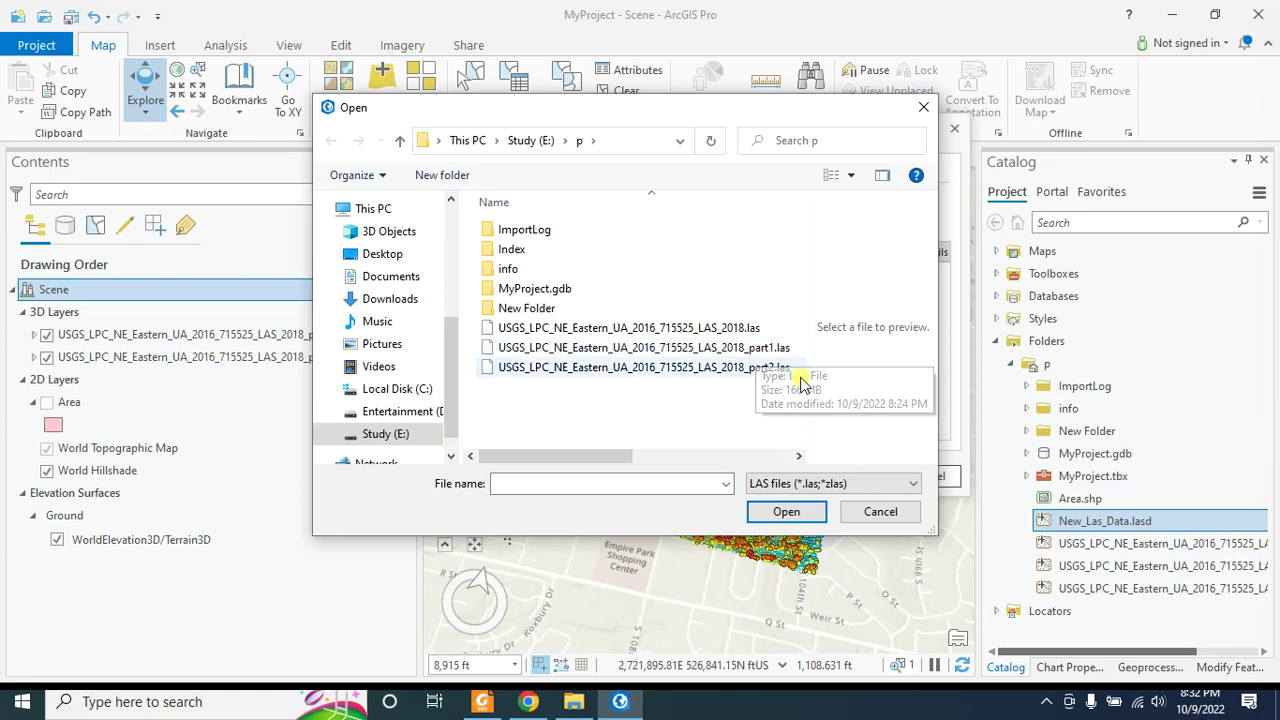
pyautogui.click(735, 350)
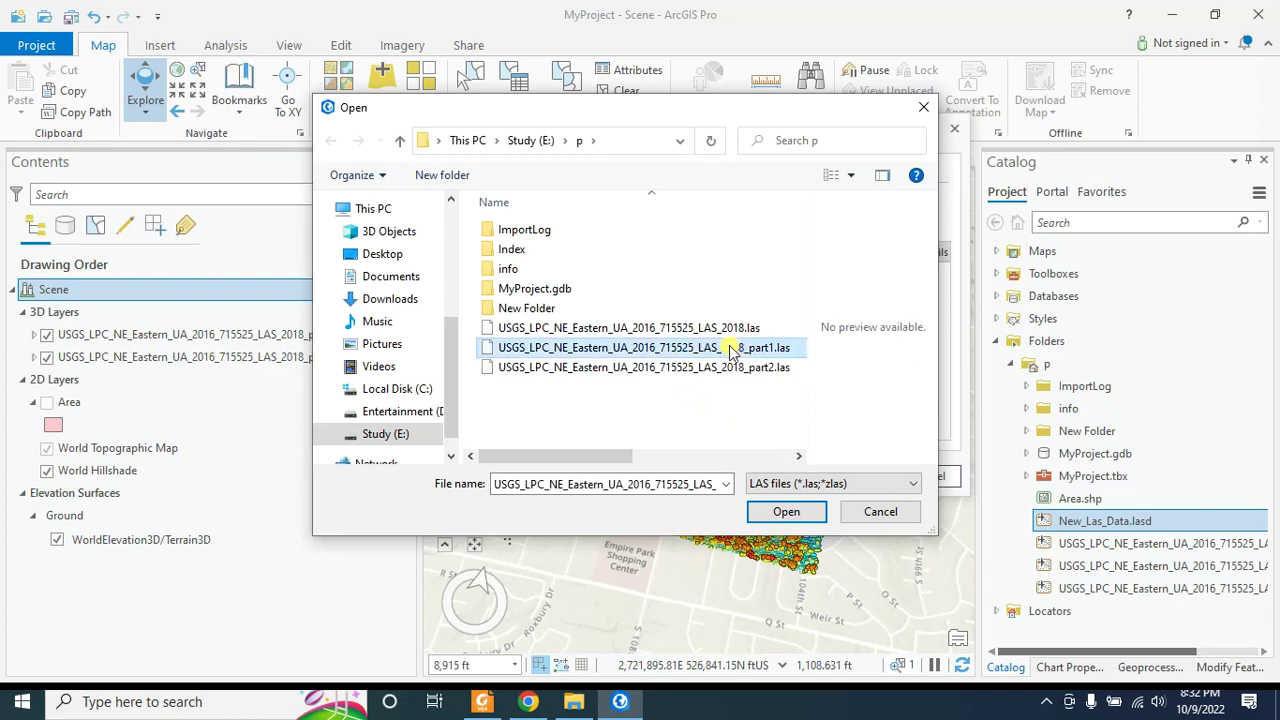
pyautogui.keyDown('shift'); pyautogui.click(678, 369); pyautogui.keyUp('shift')
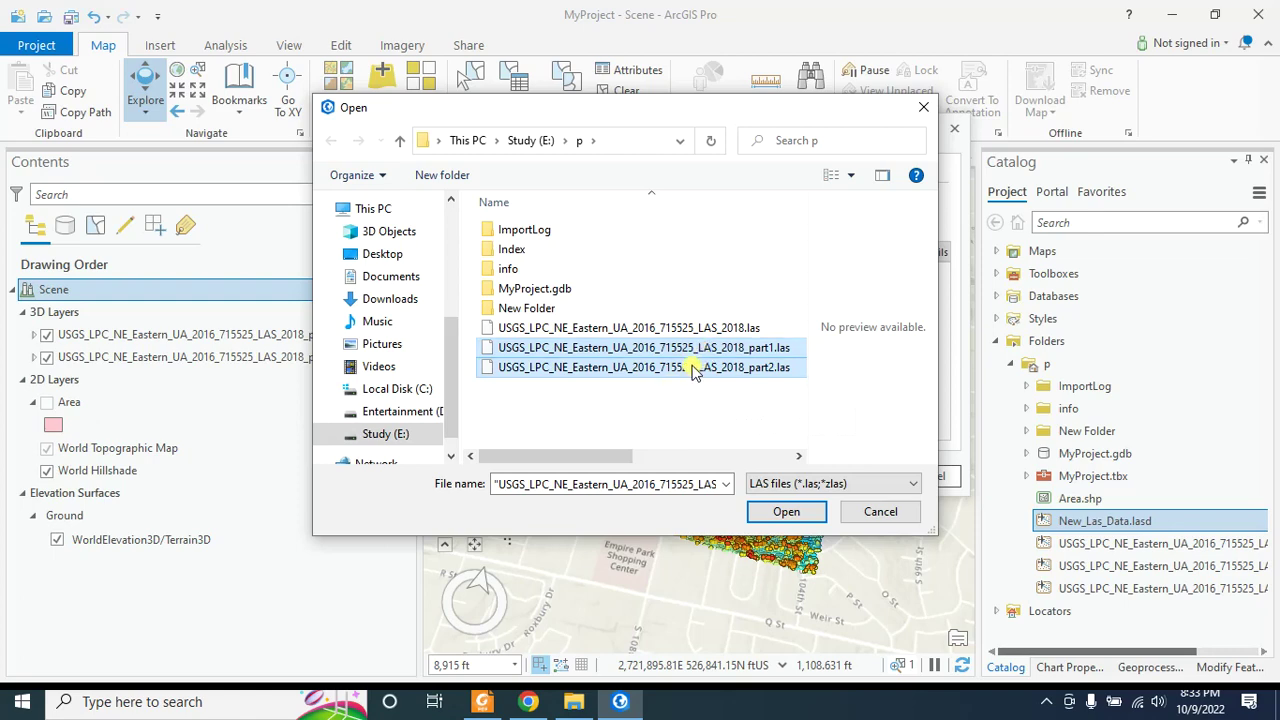
pyautogui.click(788, 512)
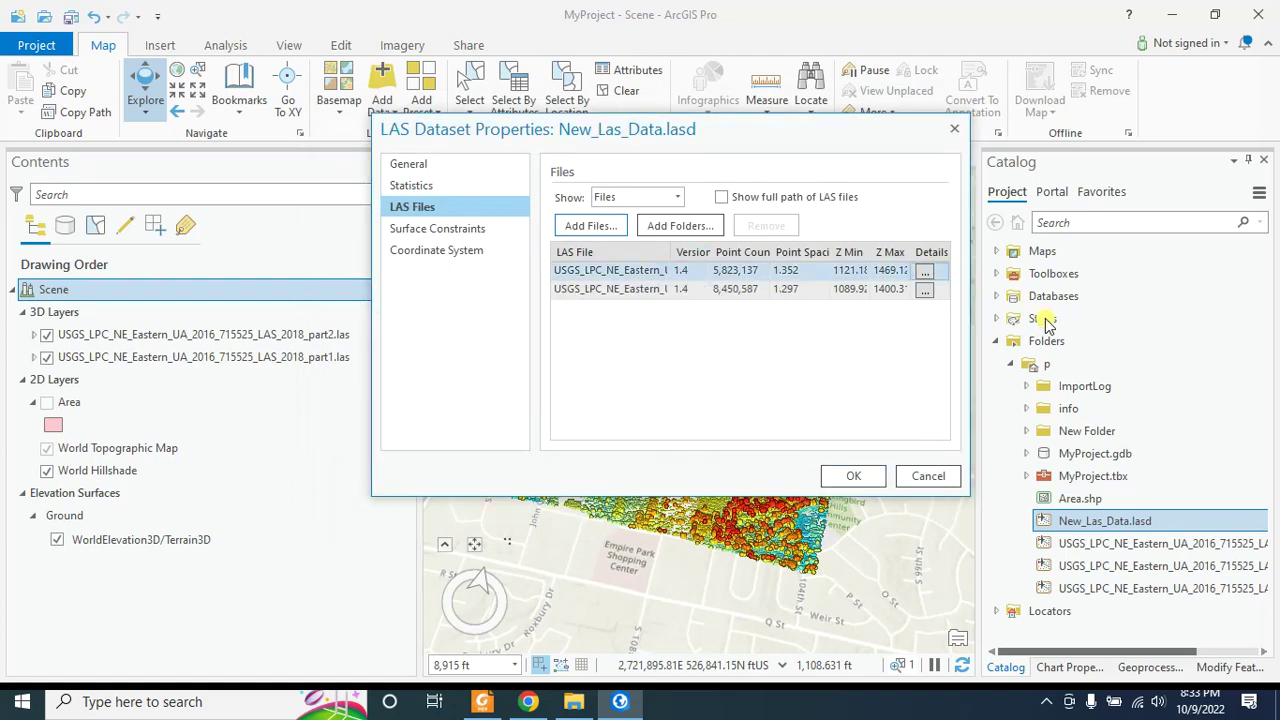
# Enlarge the properties dialog and widen the LAS File, Version, Point Count and Spacing columns.
pyautogui.moveTo(983, 286); pyautogui.dragTo(1100, 286)
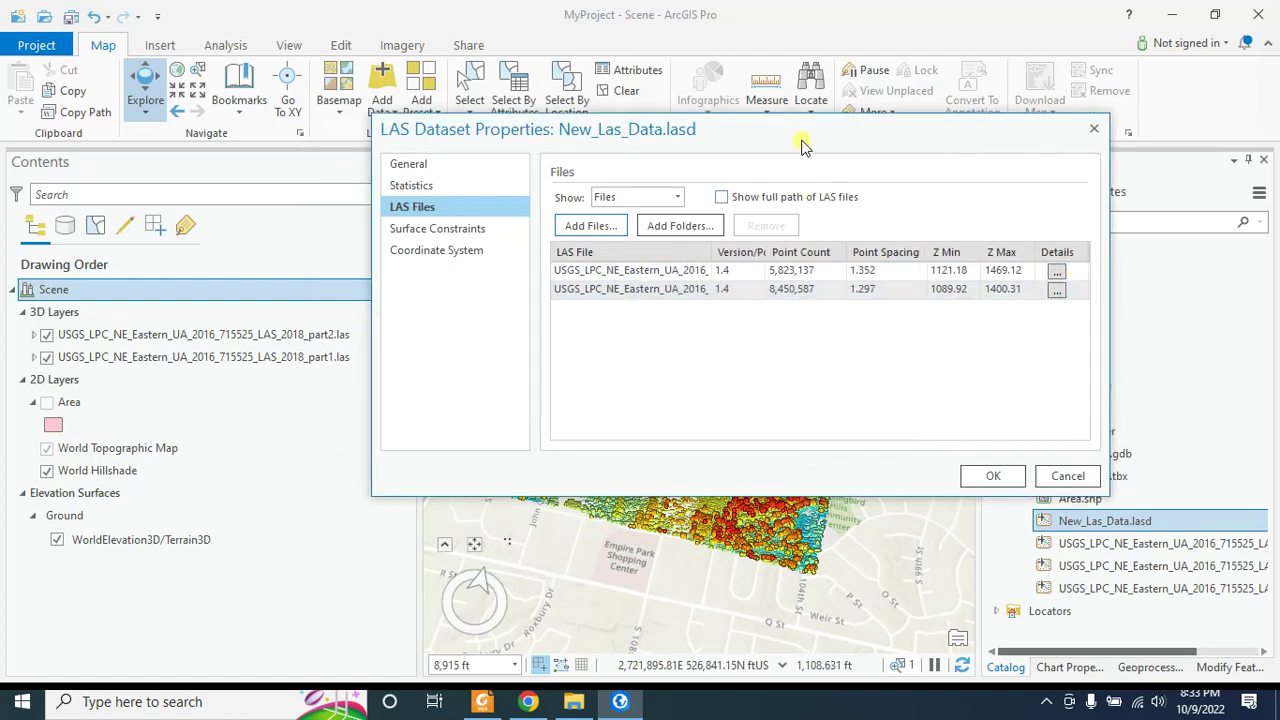
pyautogui.moveTo(800, 143); pyautogui.dragTo(629, 186)
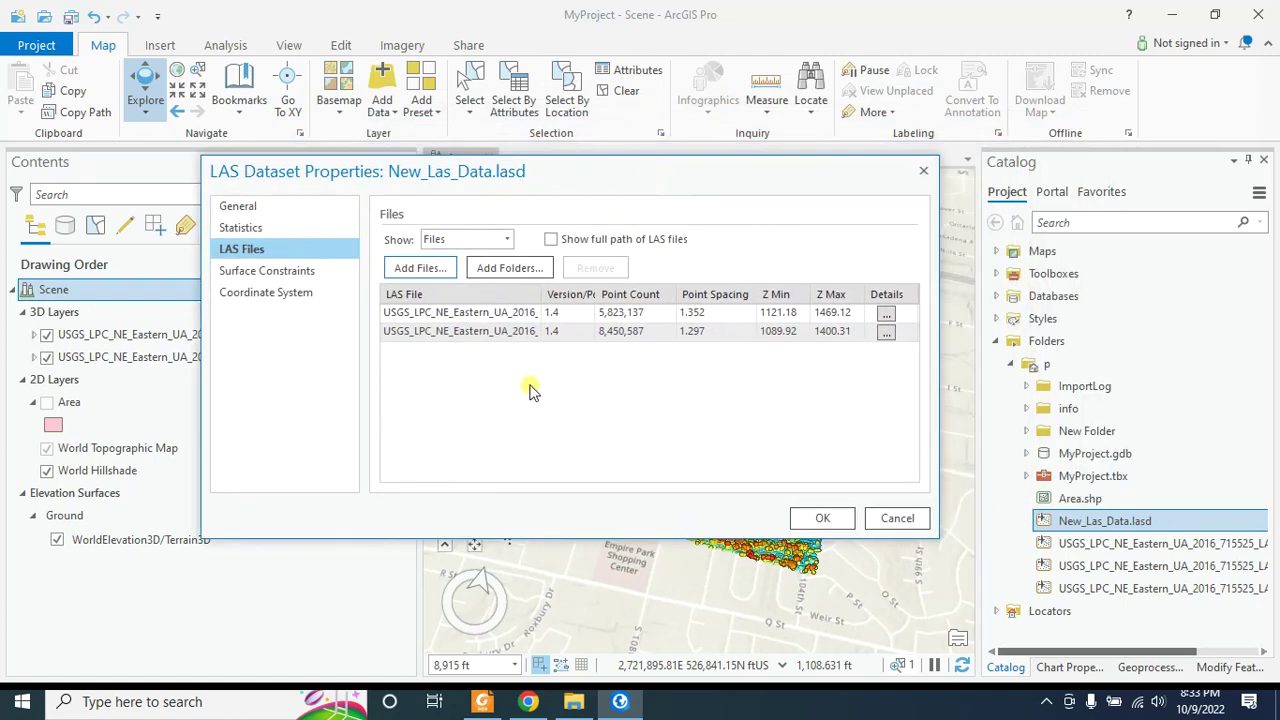
pyautogui.moveTo(597, 294); pyautogui.dragTo(628, 294)
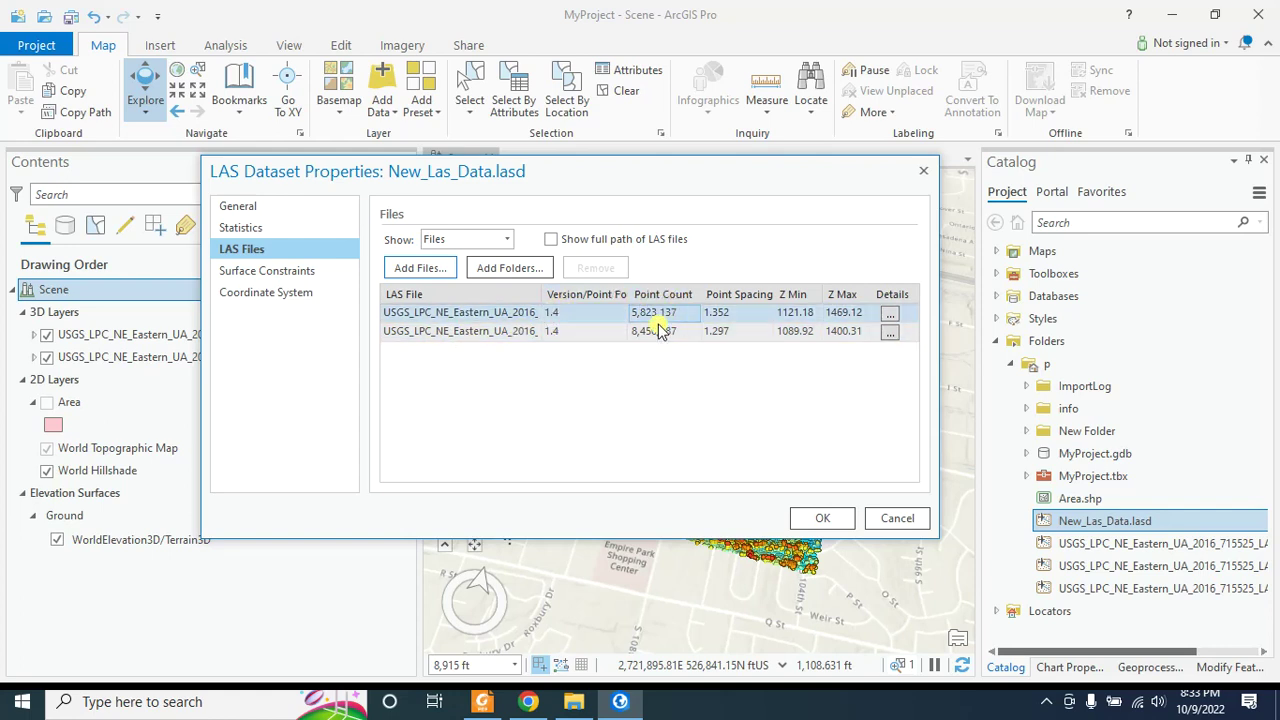
pyautogui.moveTo(547, 297); pyautogui.dragTo(596, 294)
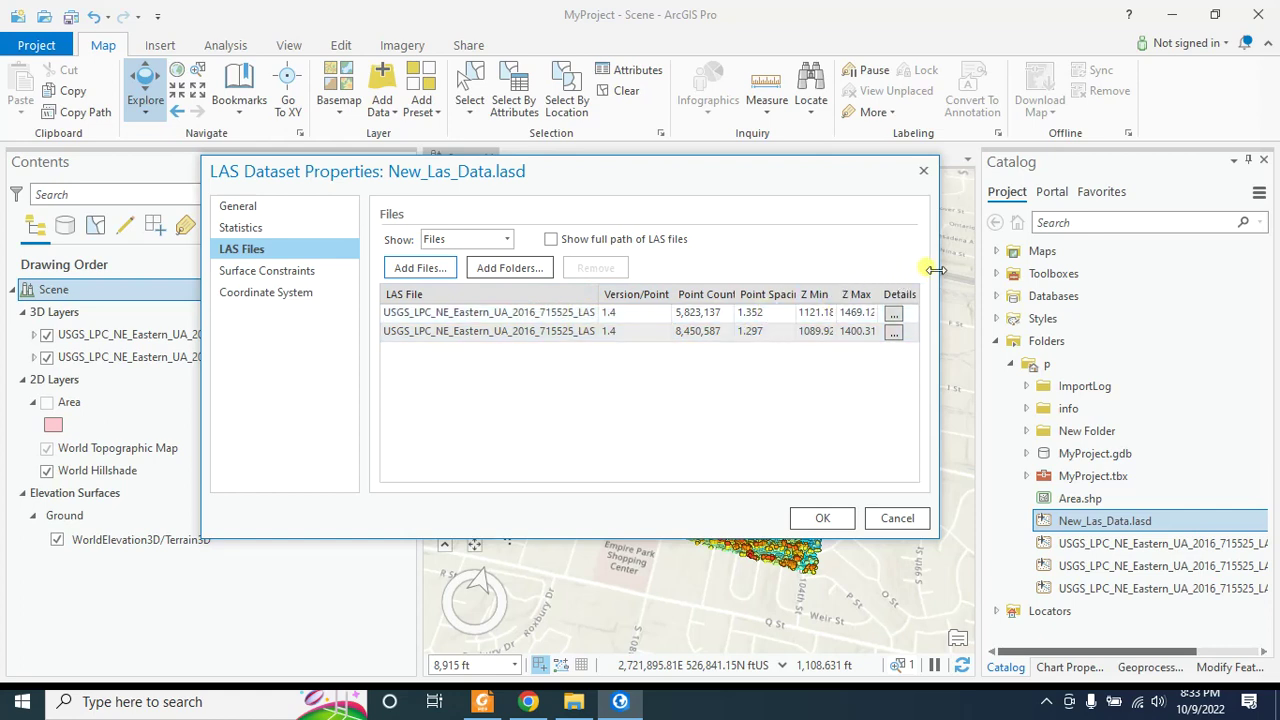
pyautogui.moveTo(935, 270); pyautogui.dragTo(990, 265)
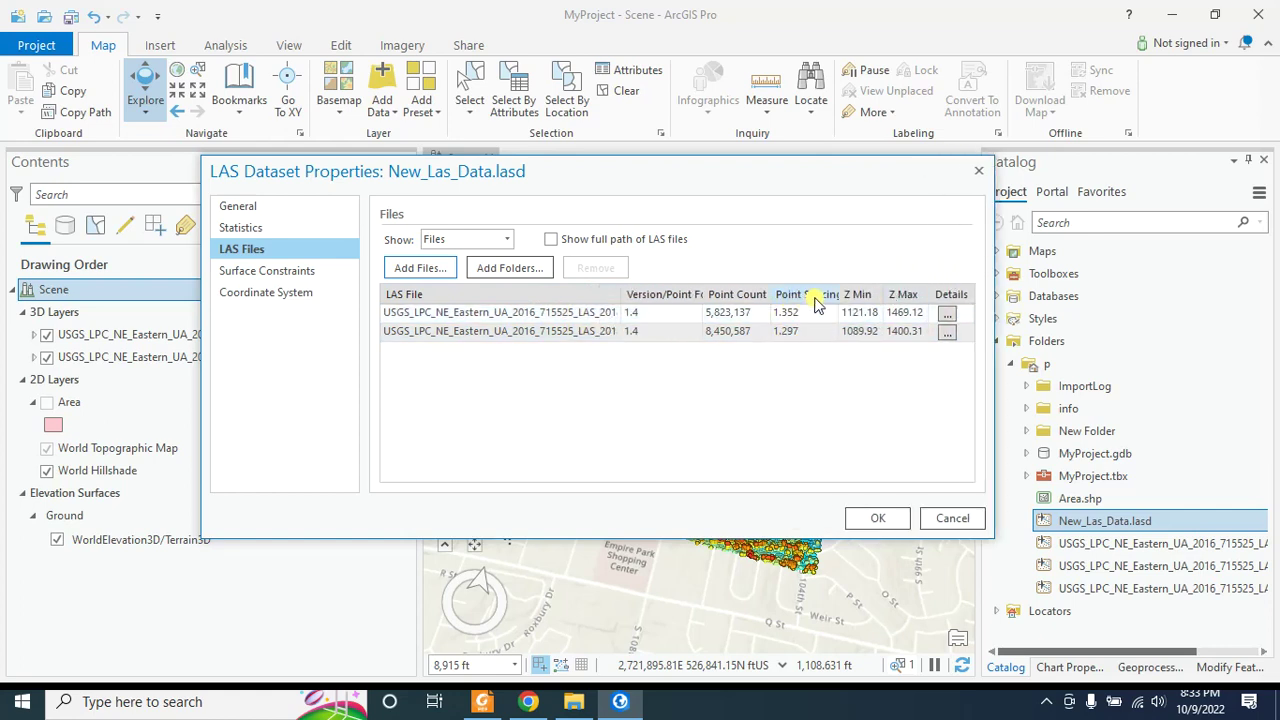
pyautogui.moveTo(770, 294); pyautogui.dragTo(762, 294)
# Compare both files' point count and spacing, then view the NAD83(2011) / Nebraska (ftUS) coordinate system.
pyautogui.click(780, 332)
pyautogui.click(772, 314)
pyautogui.click(775, 331)
pyautogui.click(768, 316)
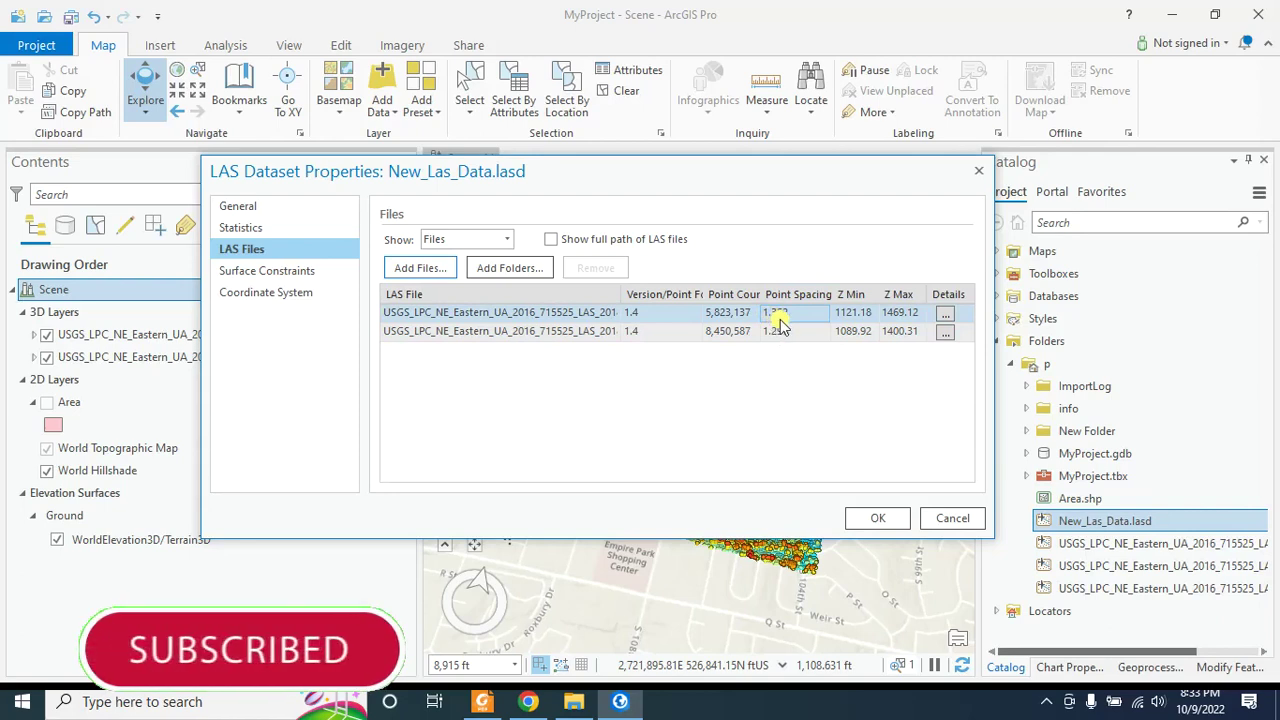
pyautogui.click(770, 333)
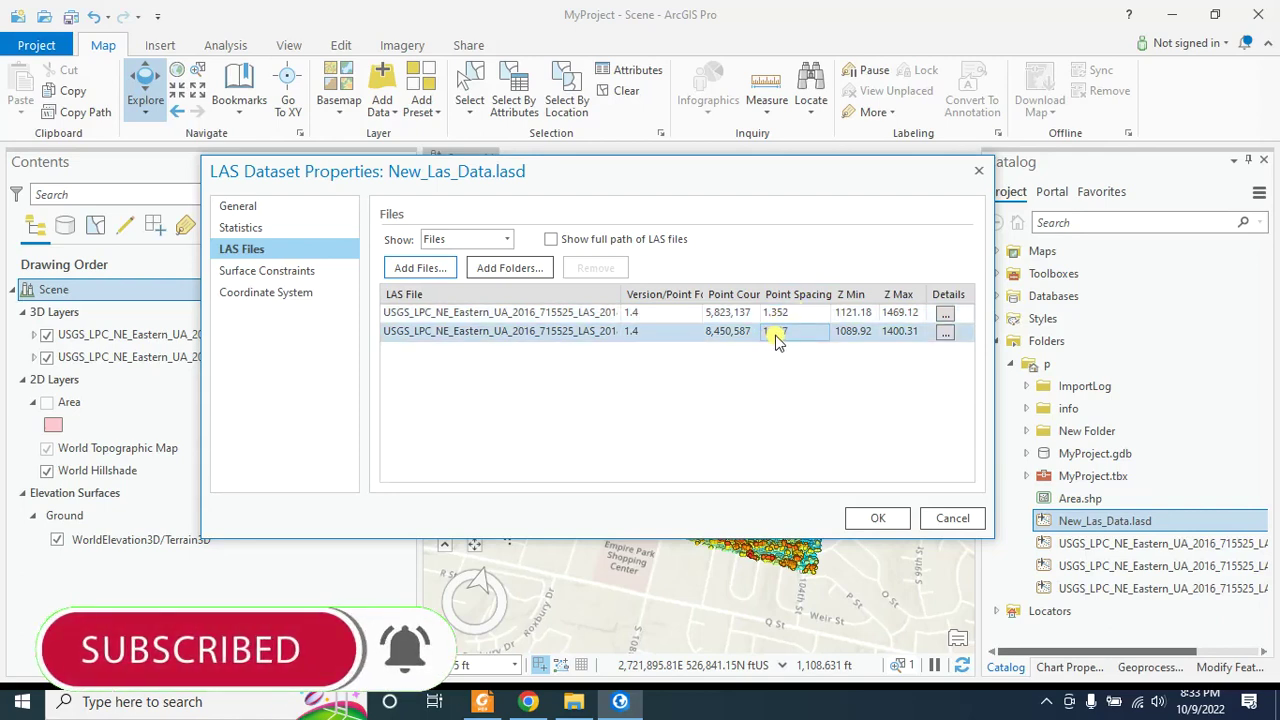
pyautogui.click(768, 315)
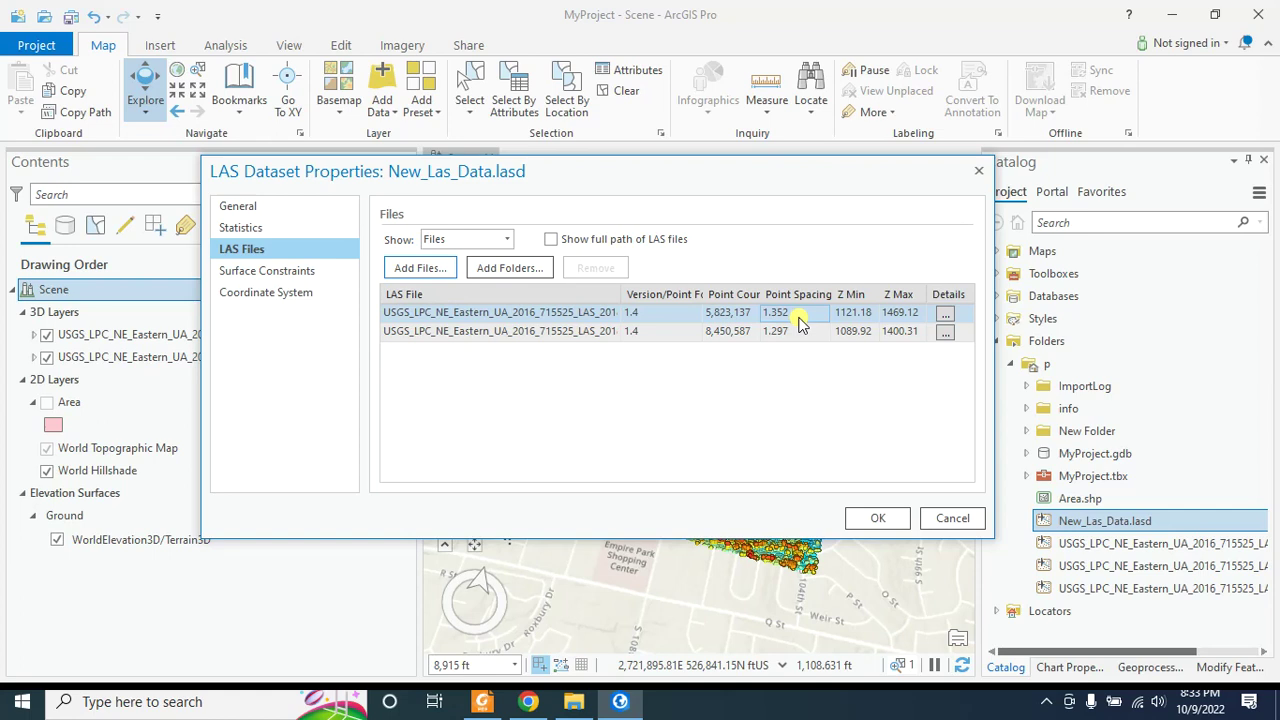
pyautogui.click(263, 295)
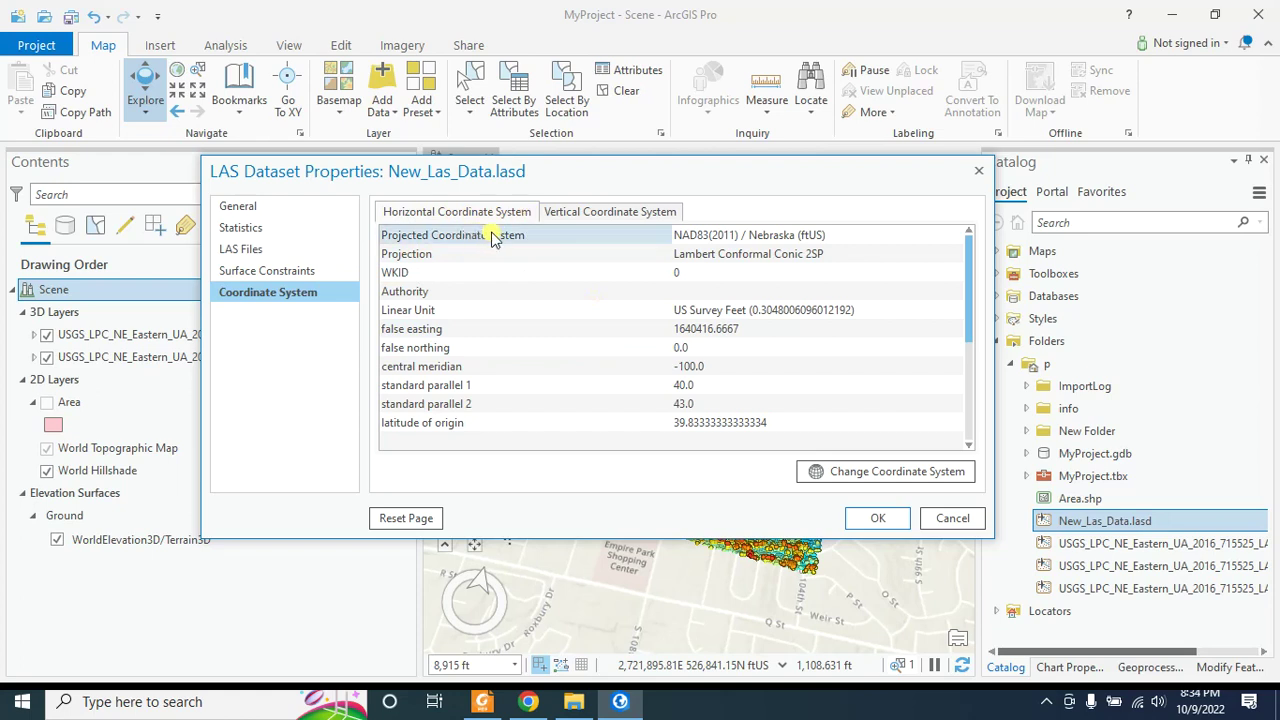
# Check the vertical coordinate system, then return to General: 2 LAS files, 14,273,724 points, 408.38 MB.
pyautogui.moveTo(970, 303)
pyautogui.mouseDown()
pyautogui.moveTo(966, 377)
pyautogui.moveTo(966, 297)
pyautogui.mouseUp()
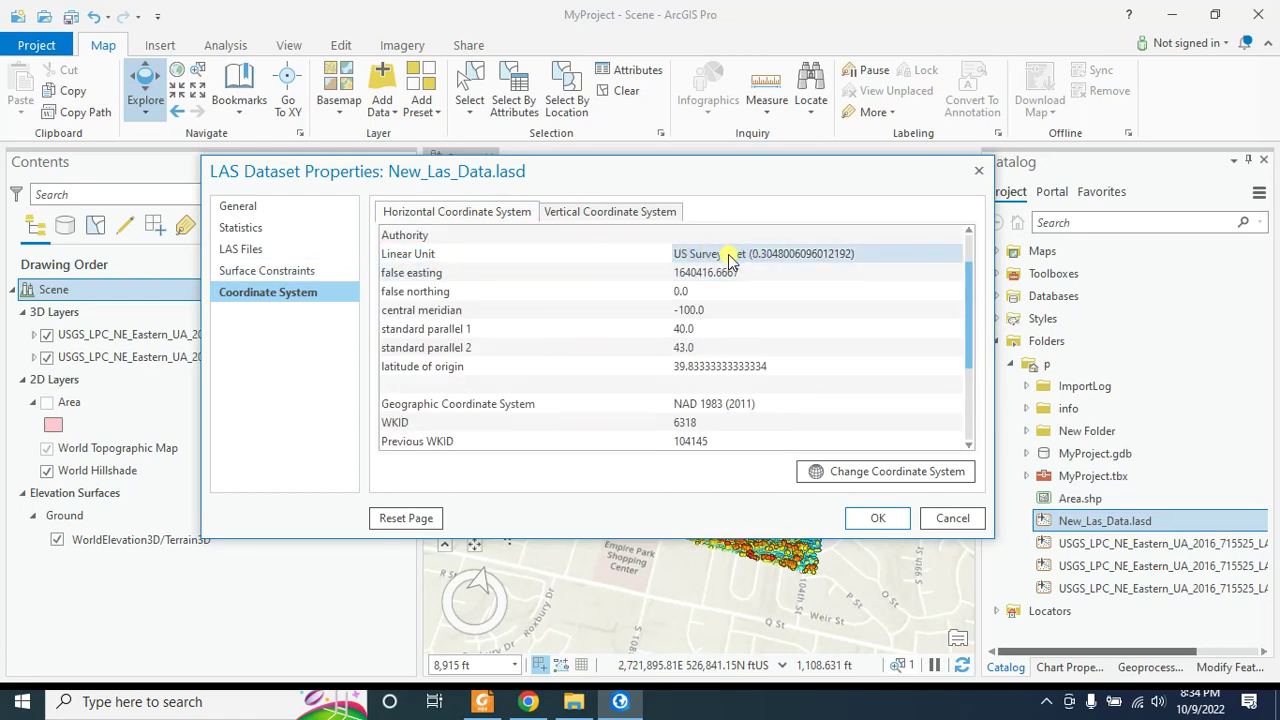
pyautogui.click(590, 218)
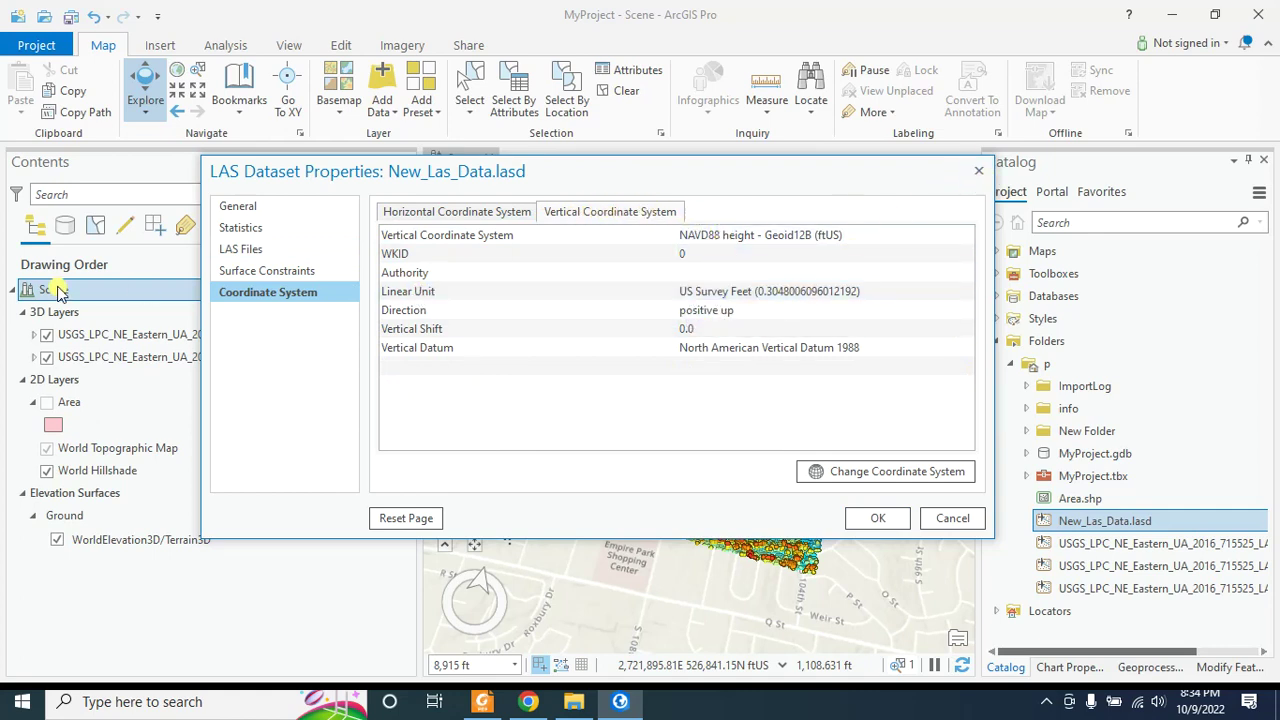
pyautogui.click(236, 210)
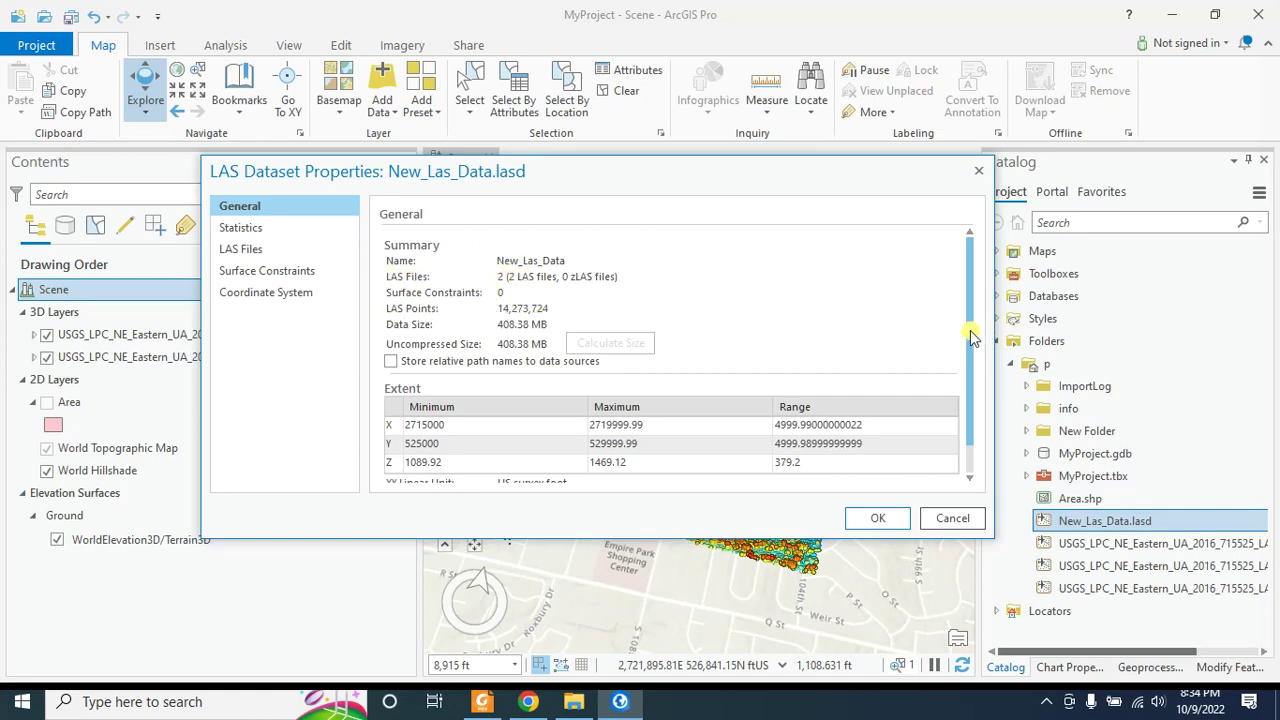
# Inspect the Classification Codes statistics, including the Unassigned count, then accept the dataset properties with OK.
pyautogui.moveTo(972, 338); pyautogui.dragTo(971, 429)
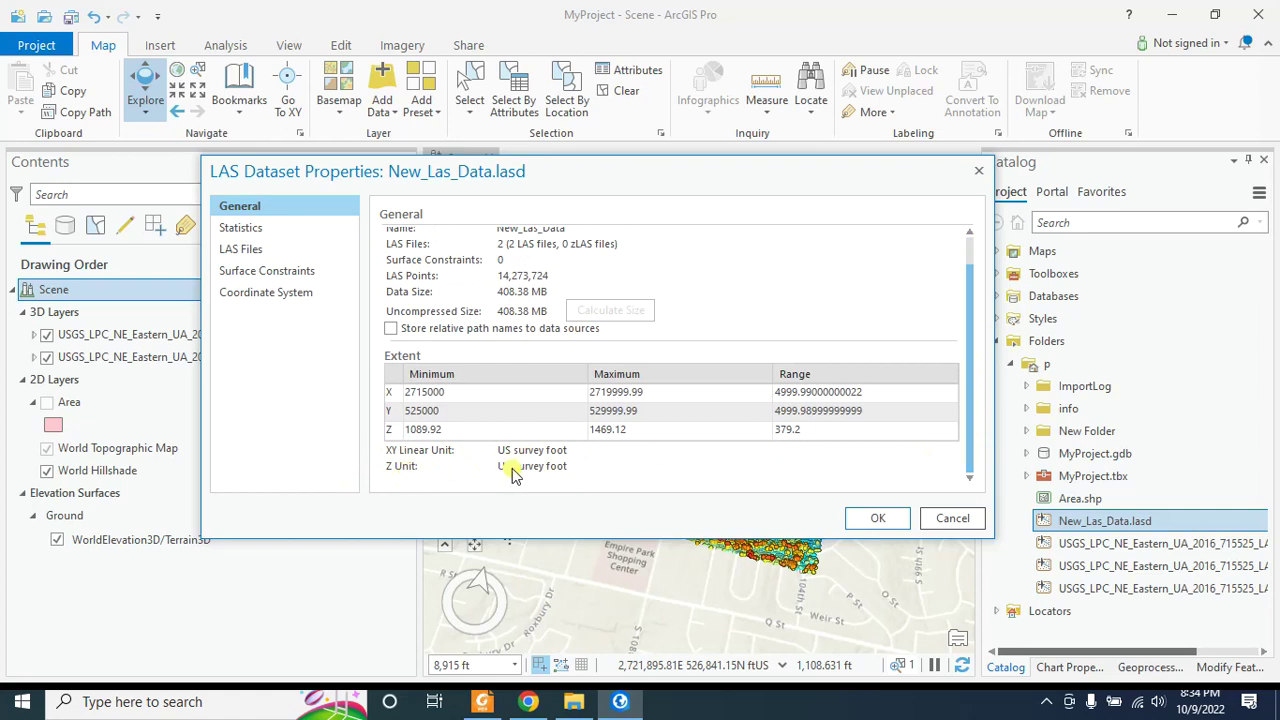
pyautogui.click(245, 233)
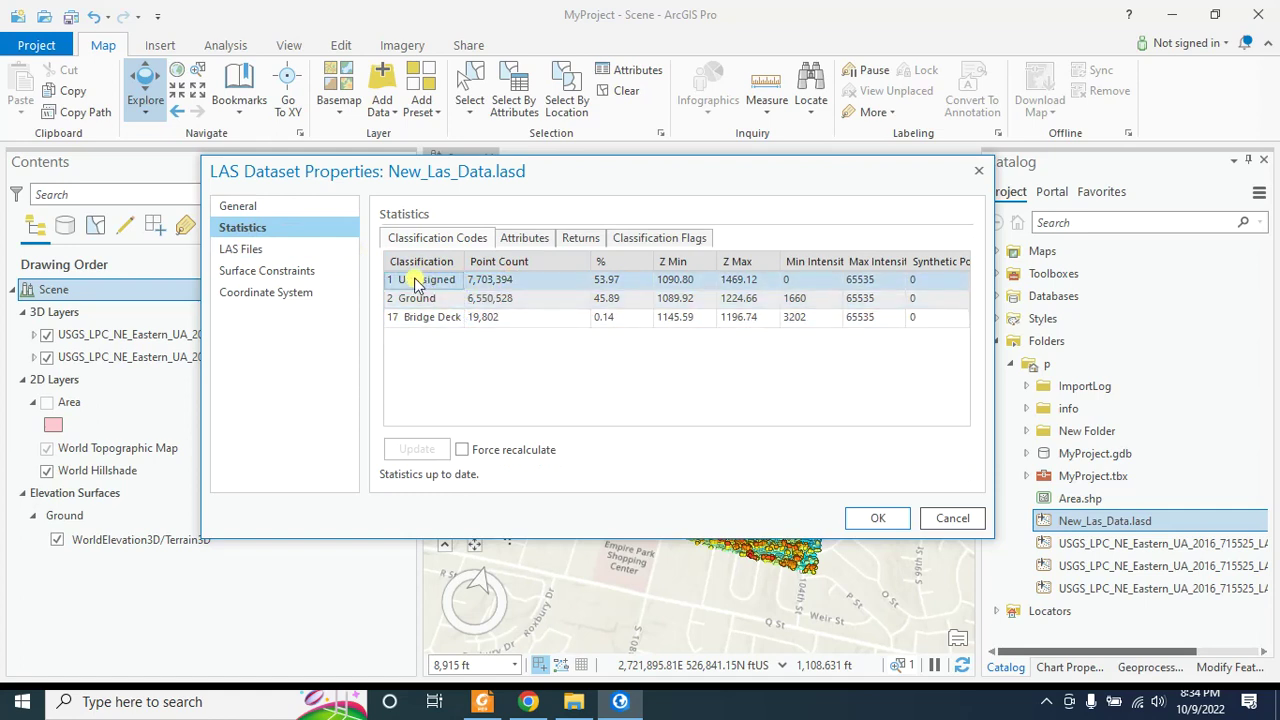
pyautogui.click(490, 279)
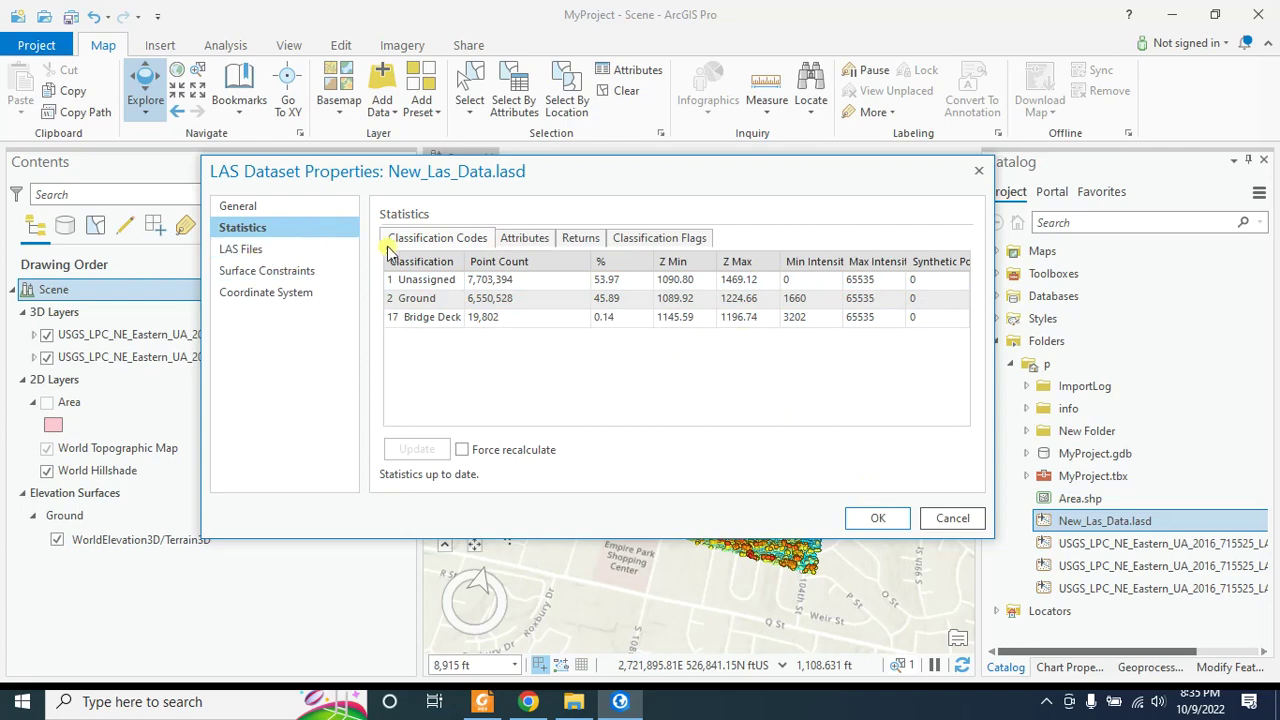
pyautogui.click(878, 518)
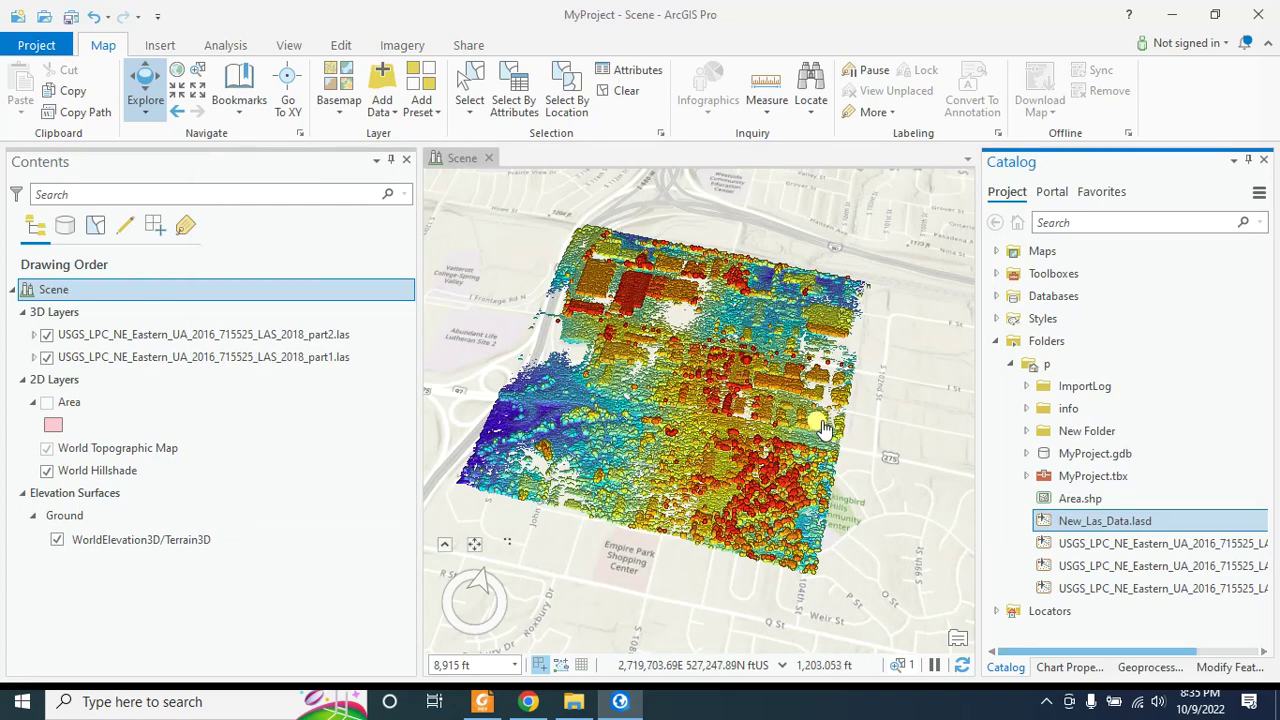
# Add New_Las_Data.lasd to the current scene and switch off the _part1 and _part2 layers.
pyautogui.rightClick(1094, 523)
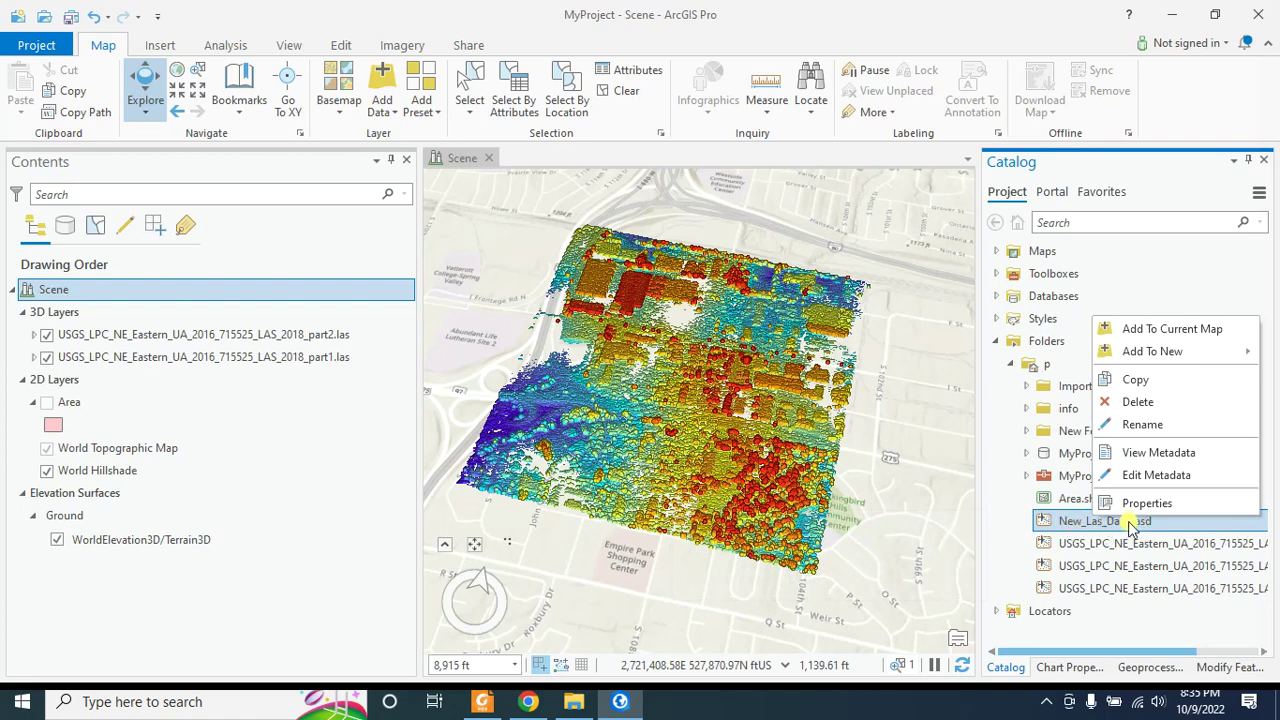
pyautogui.click(1172, 330)
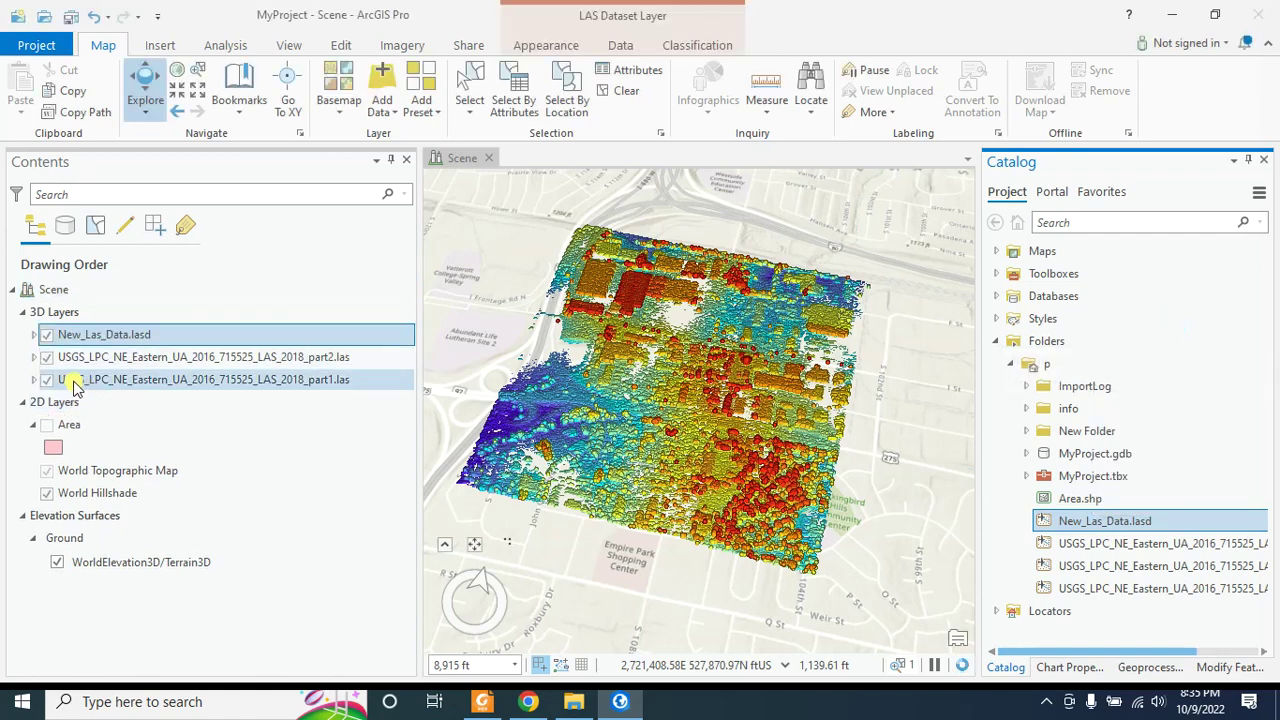
pyautogui.click(46, 358)
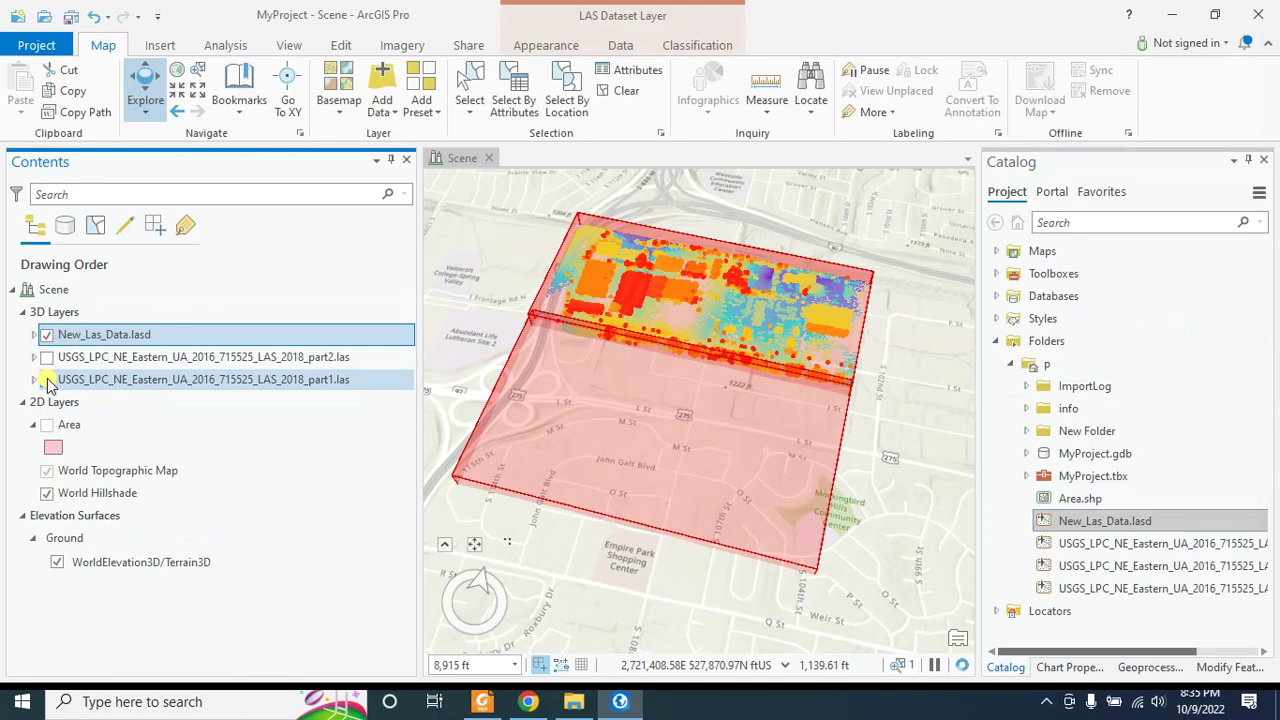
pyautogui.click(46, 380)
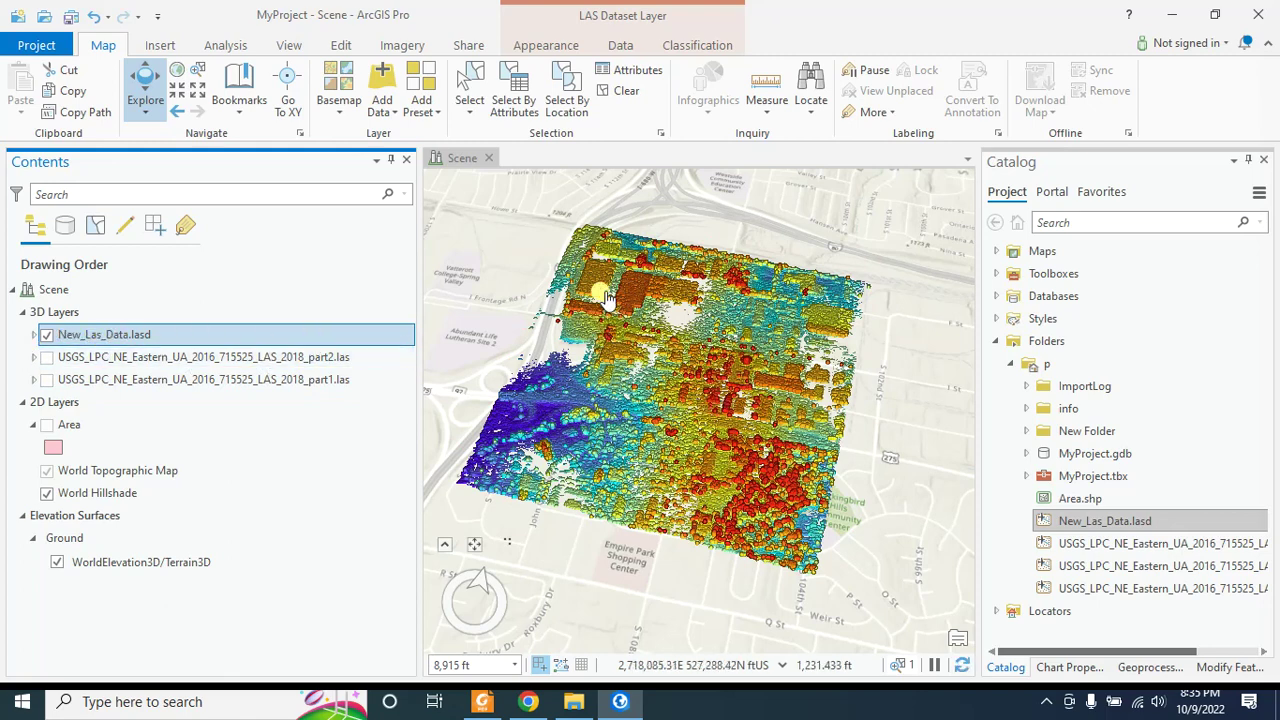
pyautogui.click(44, 337)
pyautogui.click(45, 336)
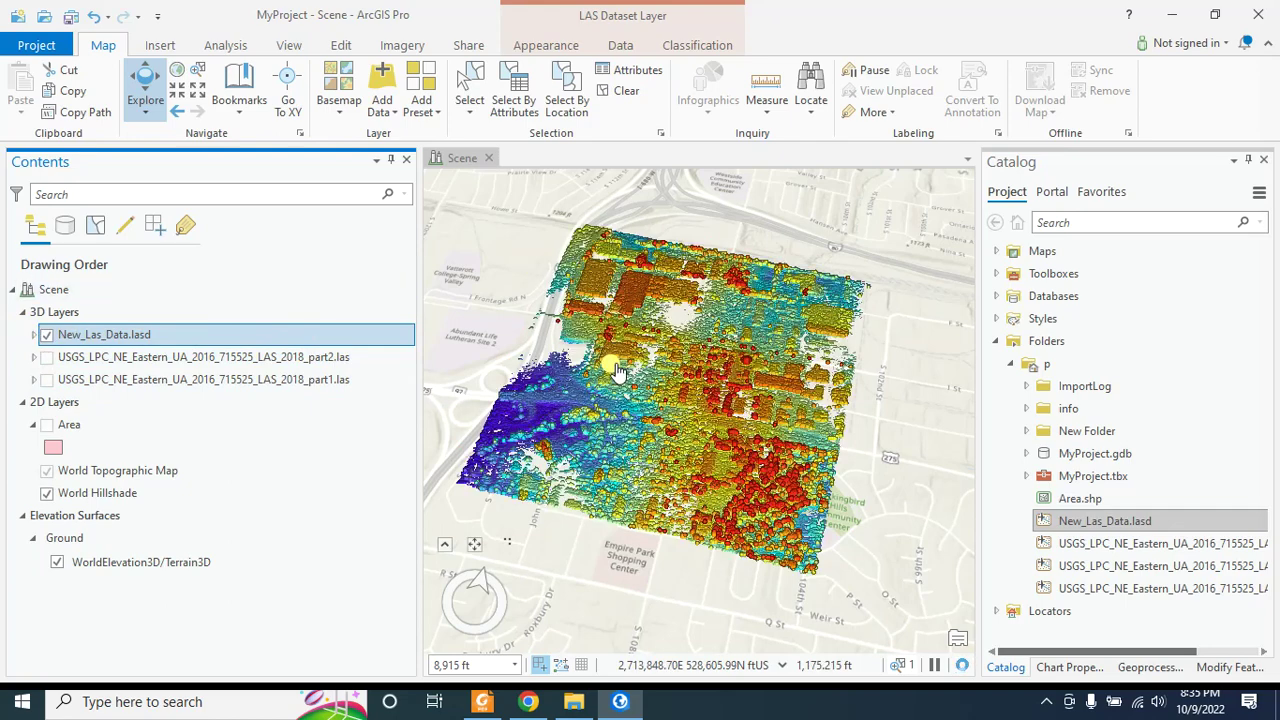